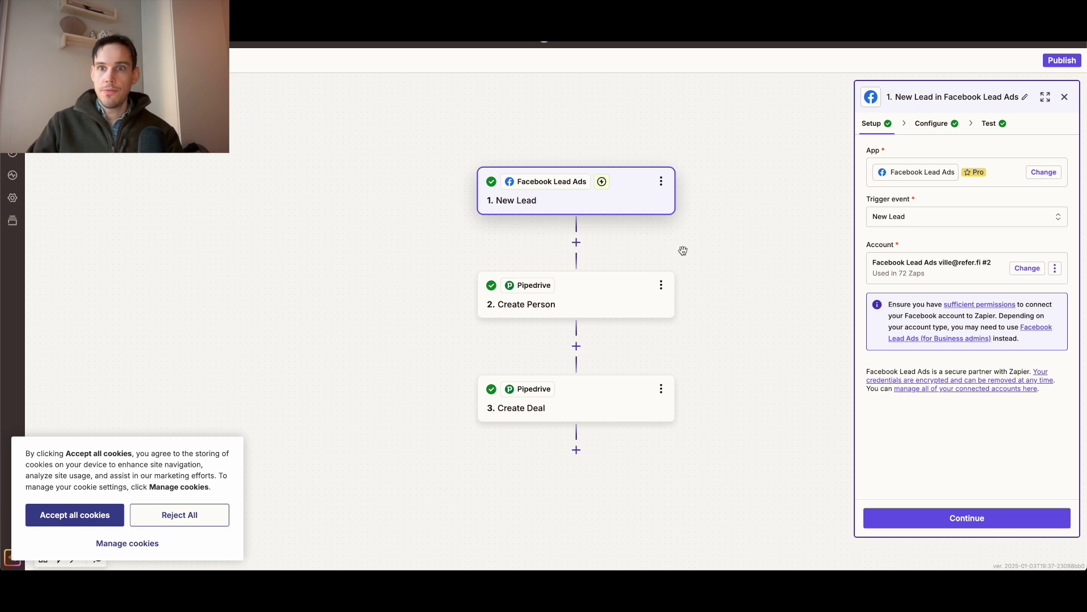
- Choose Facebook Lead Ads as the trigger app and keep New Lead as the trigger event
{"action": "left_click", "coordinate": [1049, 178]}
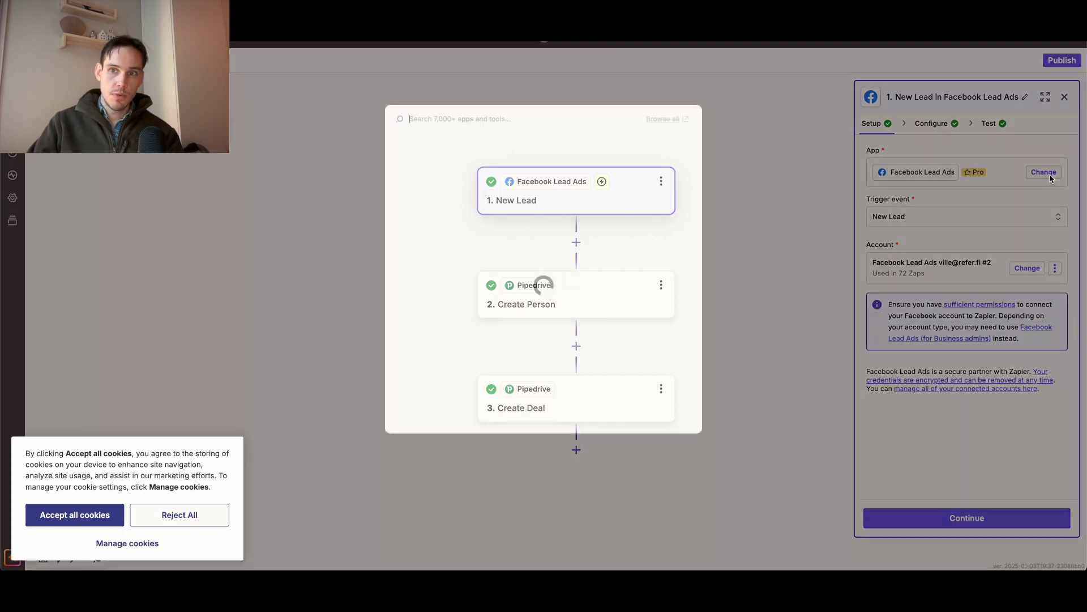
{"action": "type", "text": "fac"}
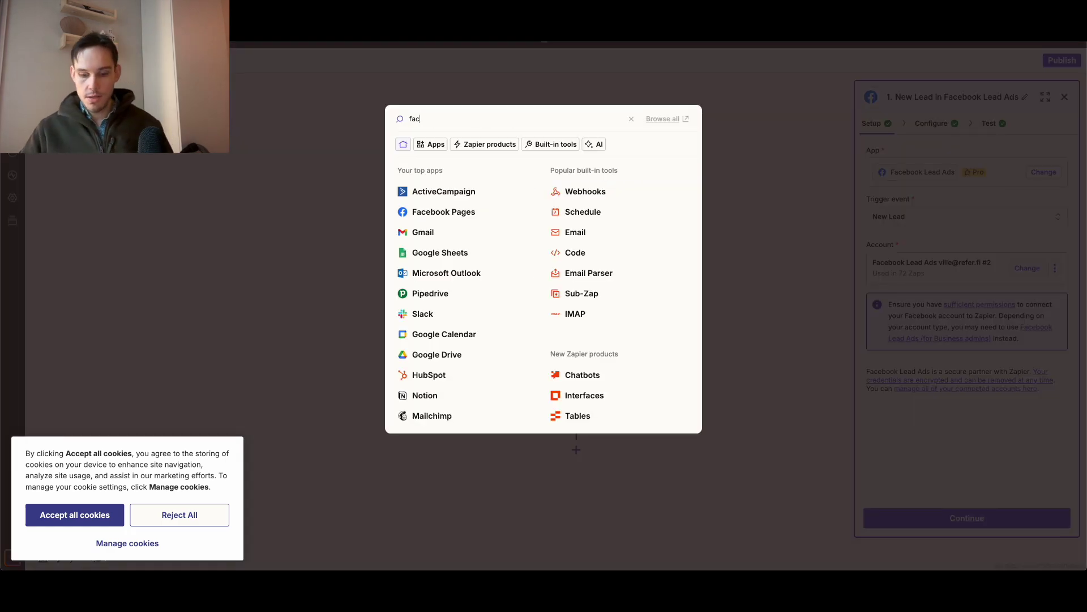
{"action": "type", "text": "ebook lead ads"}
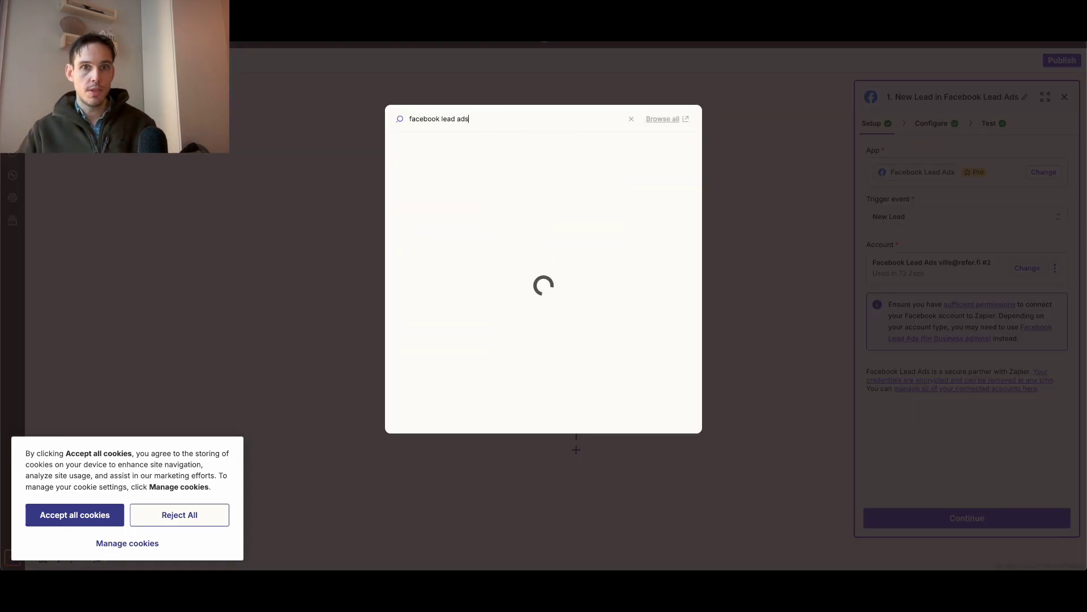
{"action": "left_click", "coordinate": [462, 148]}
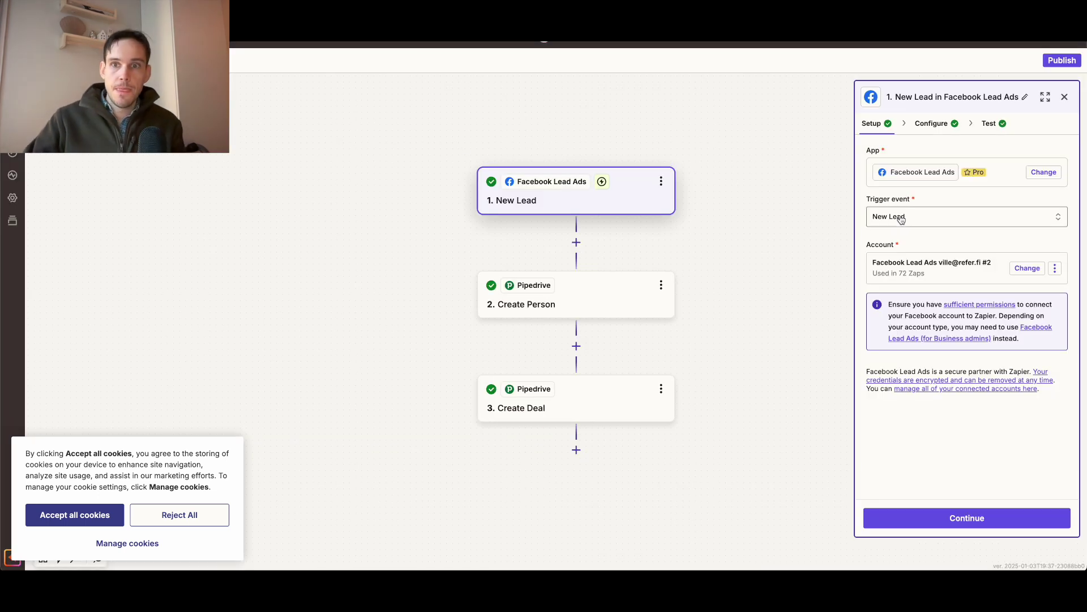
{"action": "left_click", "coordinate": [975, 224]}
{"action": "left_click", "coordinate": [975, 222]}
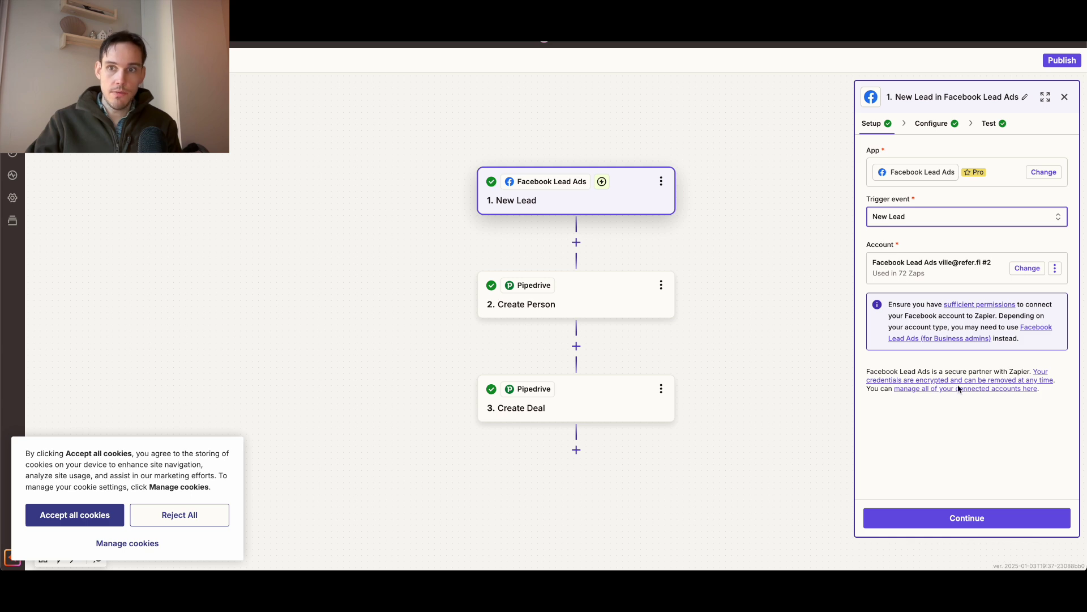
- Accept the trigger's setup, page configuration and sample lead, and proceed to configuring the Create Person action
{"action": "left_click", "coordinate": [955, 518]}
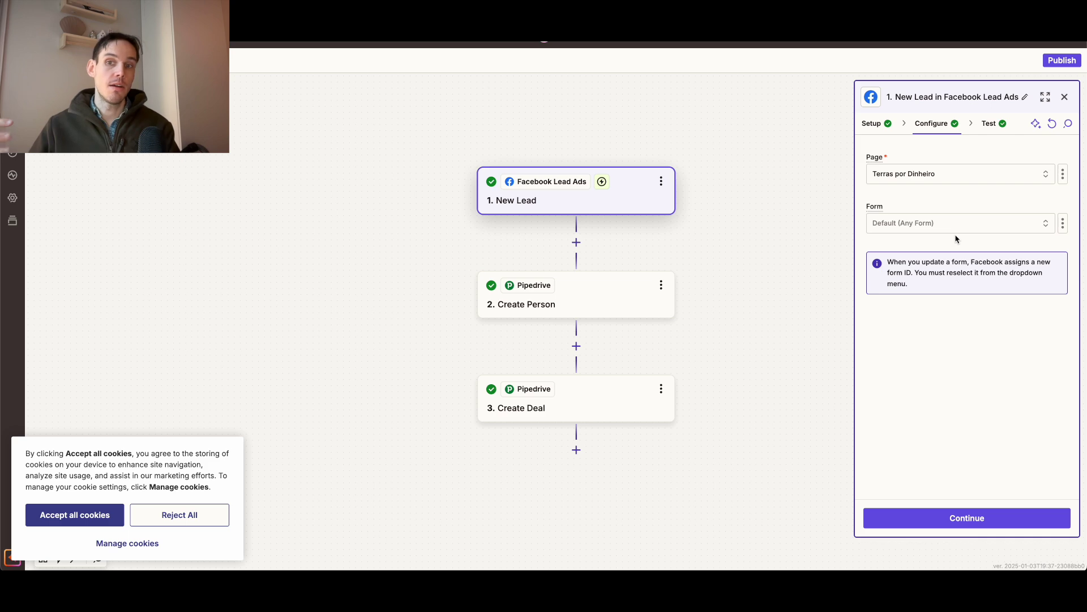
{"action": "left_click", "coordinate": [952, 519]}
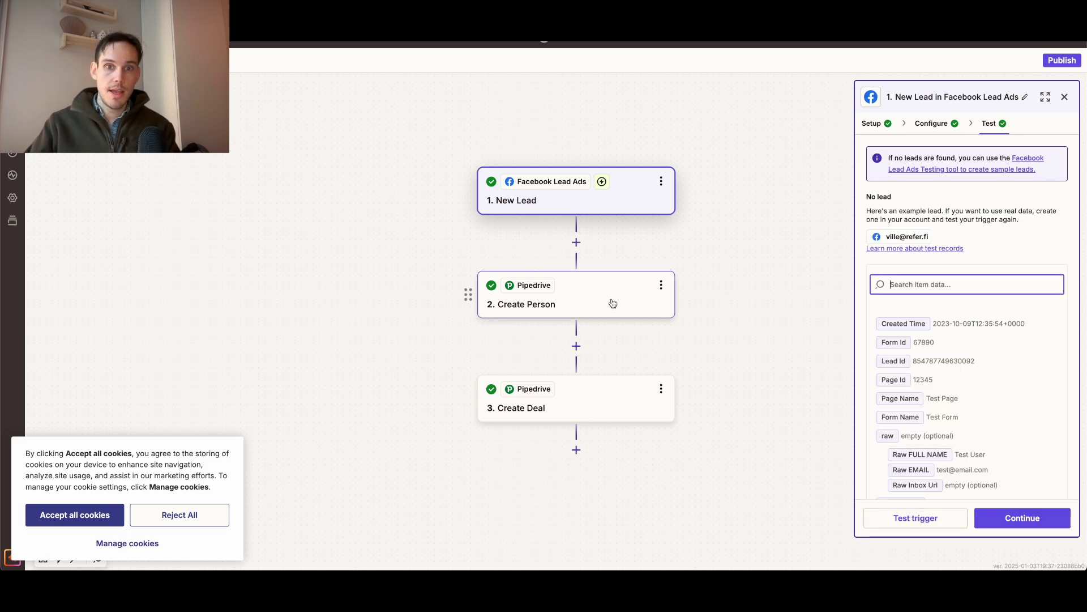
{"action": "left_click", "coordinate": [1025, 518]}
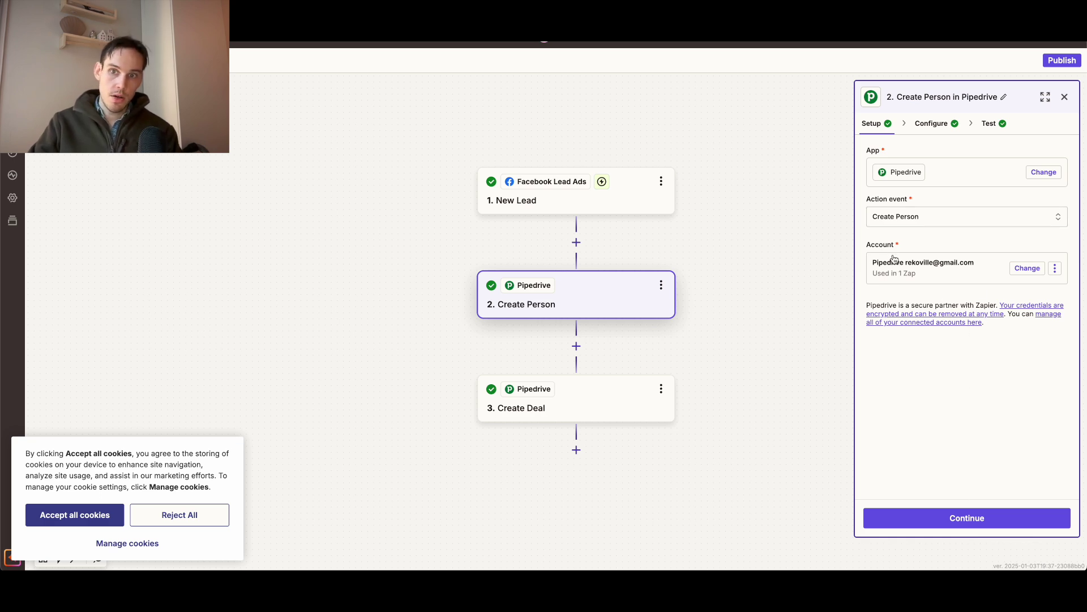
{"action": "left_click", "coordinate": [969, 516]}
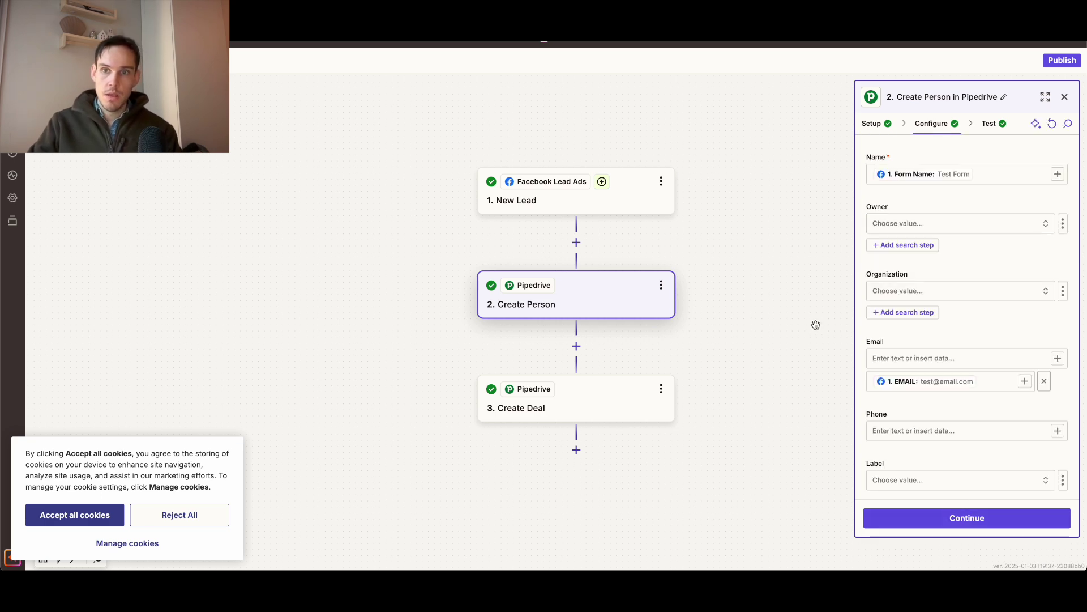
- Set the person's Name to the text "Facebook Lead ad -" followed by the lead's Form Name
{"action": "left_click", "coordinate": [1009, 175]}
{"action": "key", "text": "BackSpace"}
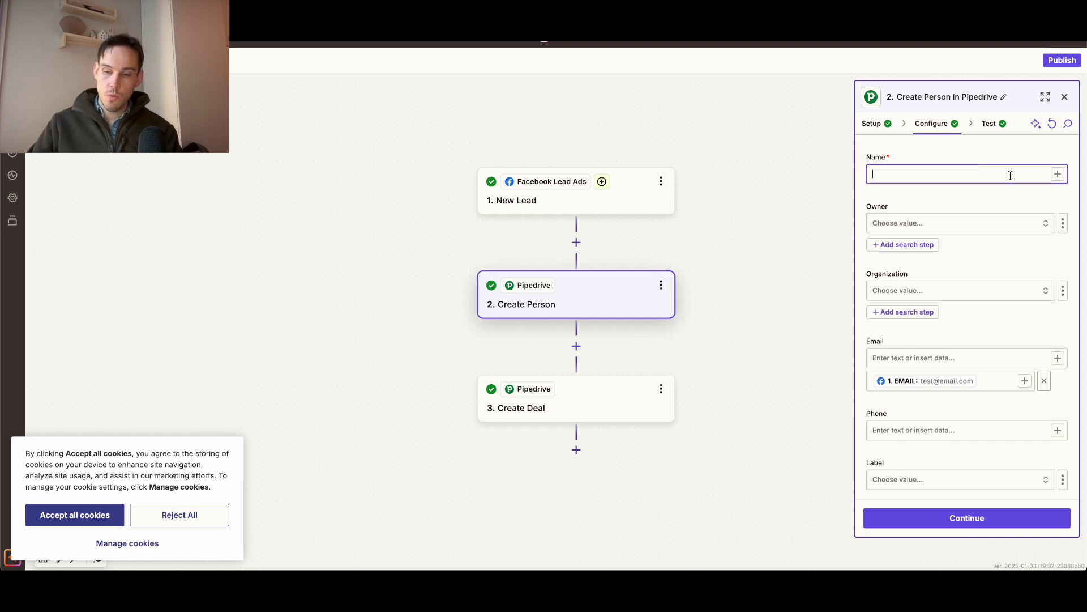
{"action": "left_click", "coordinate": [1057, 176]}
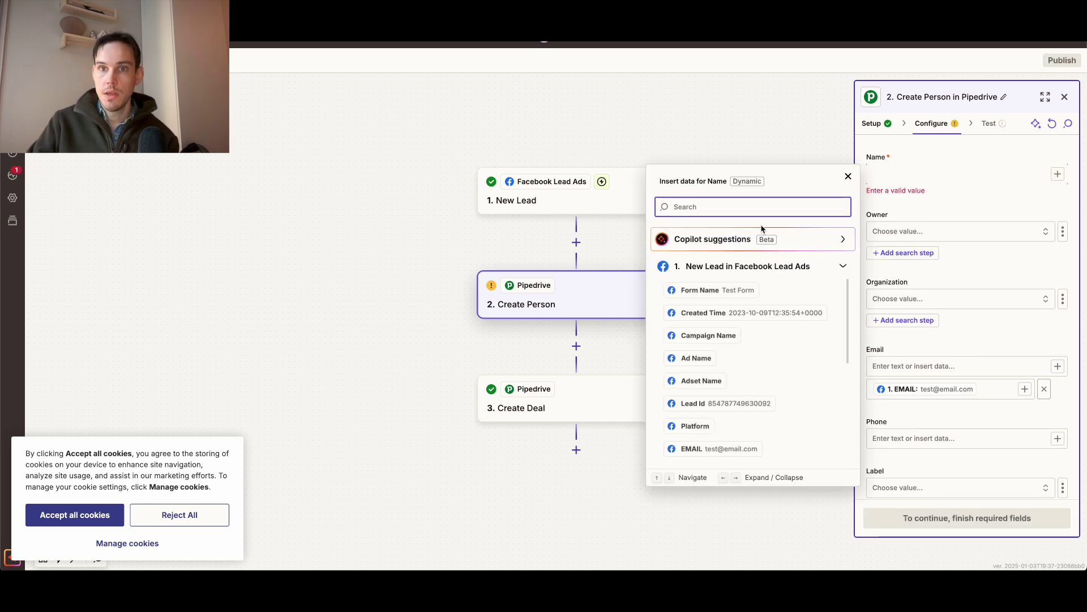
{"action": "left_click", "coordinate": [967, 174]}
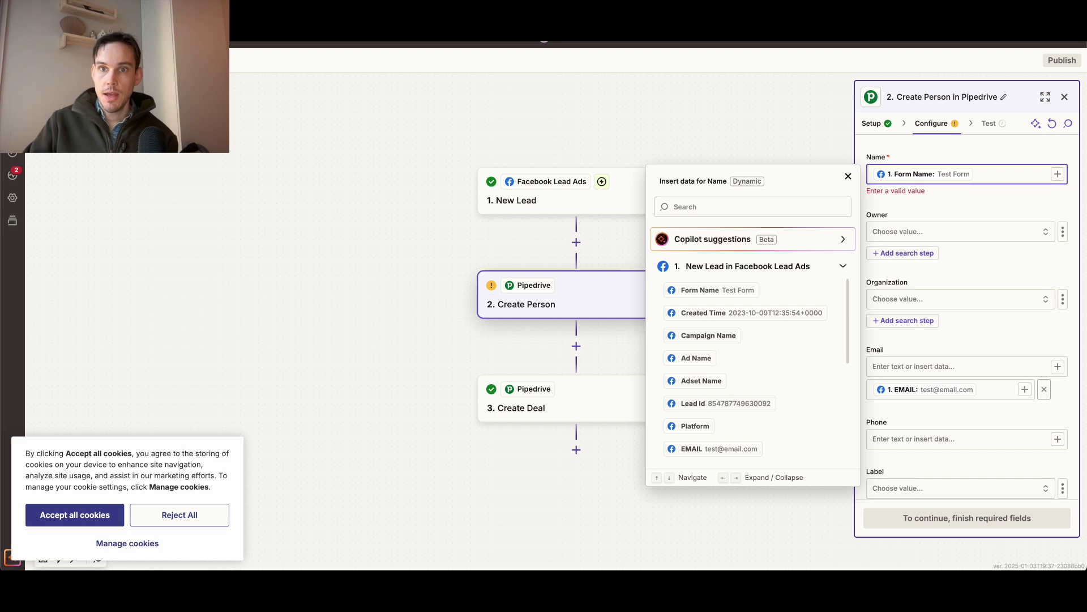
{"action": "type", "text": "Facebook"}
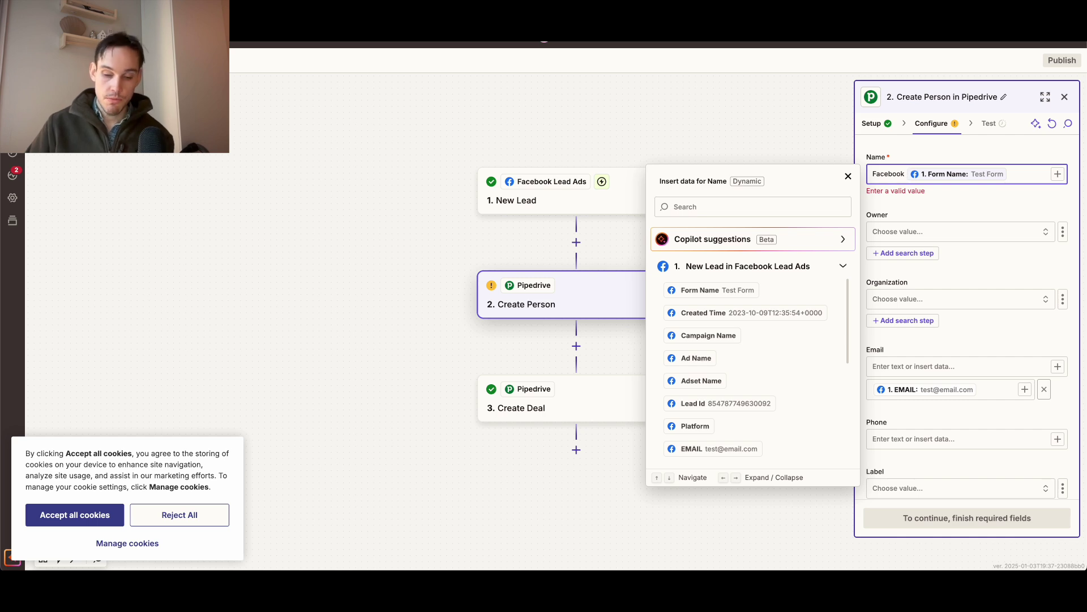
{"action": "type", "text": "Lead ad"}
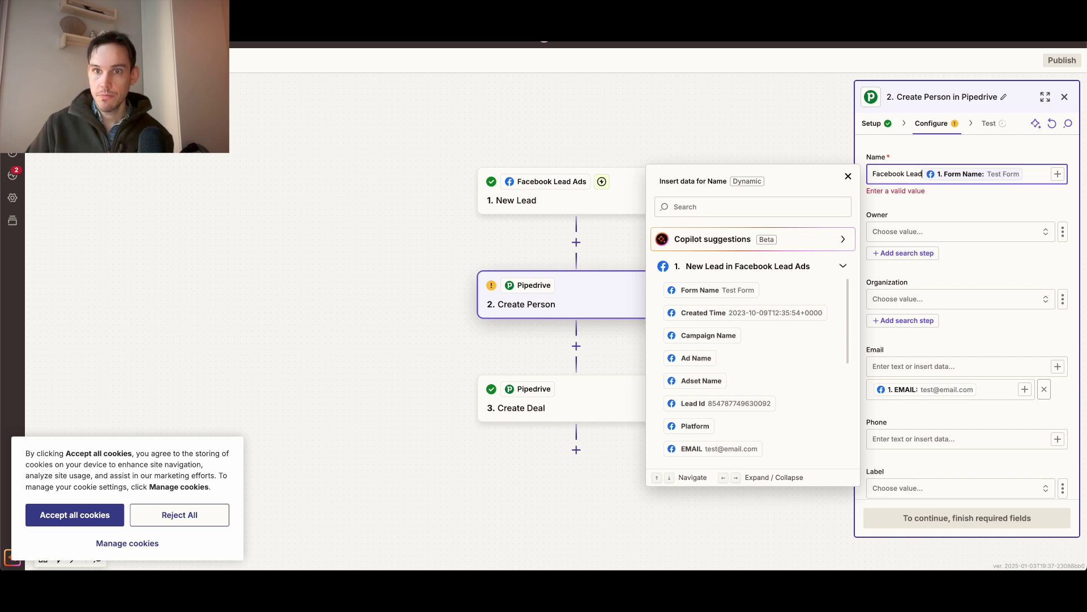
{"action": "type", "text": " -"}
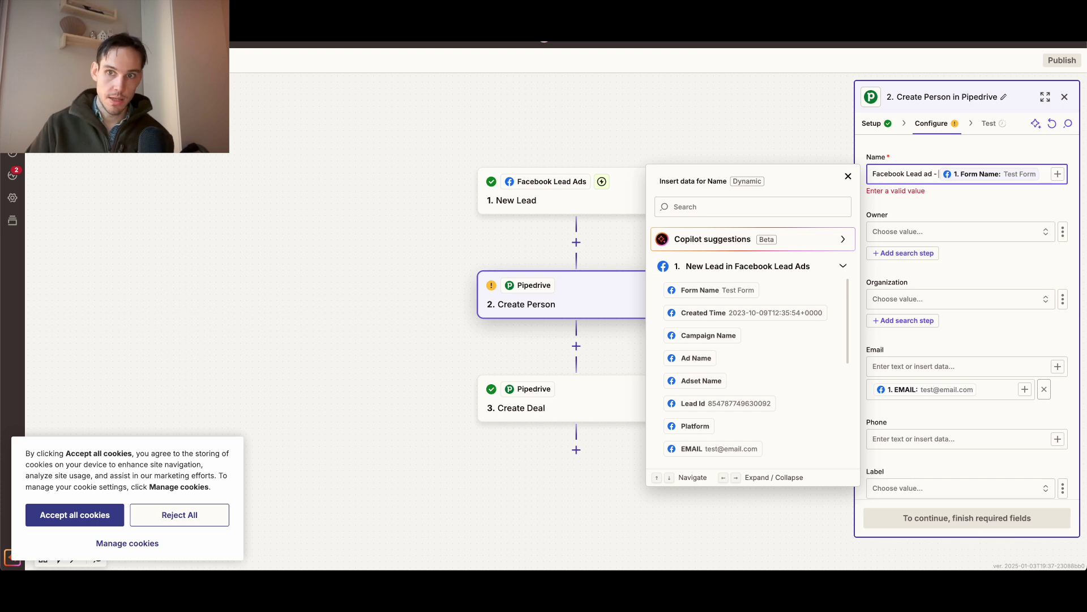
{"action": "left_click", "coordinate": [992, 200]}
- Review the lead data available for the person's Email and the remaining person fields
{"action": "scroll", "coordinate": [991, 248], "scroll_direction": "down", "scroll_amount": 2}
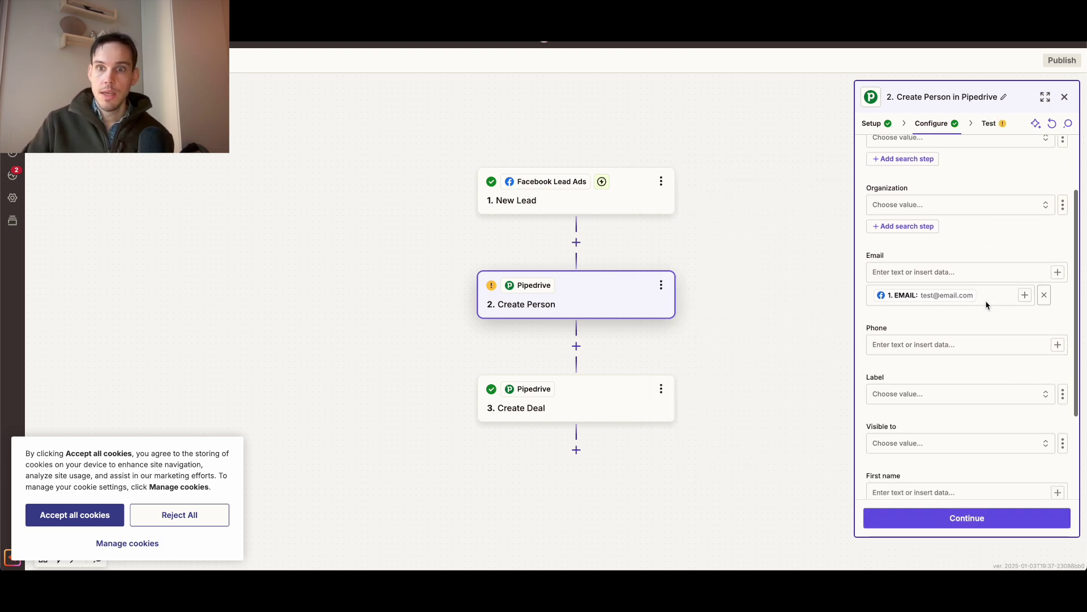
{"action": "left_click", "coordinate": [1058, 272]}
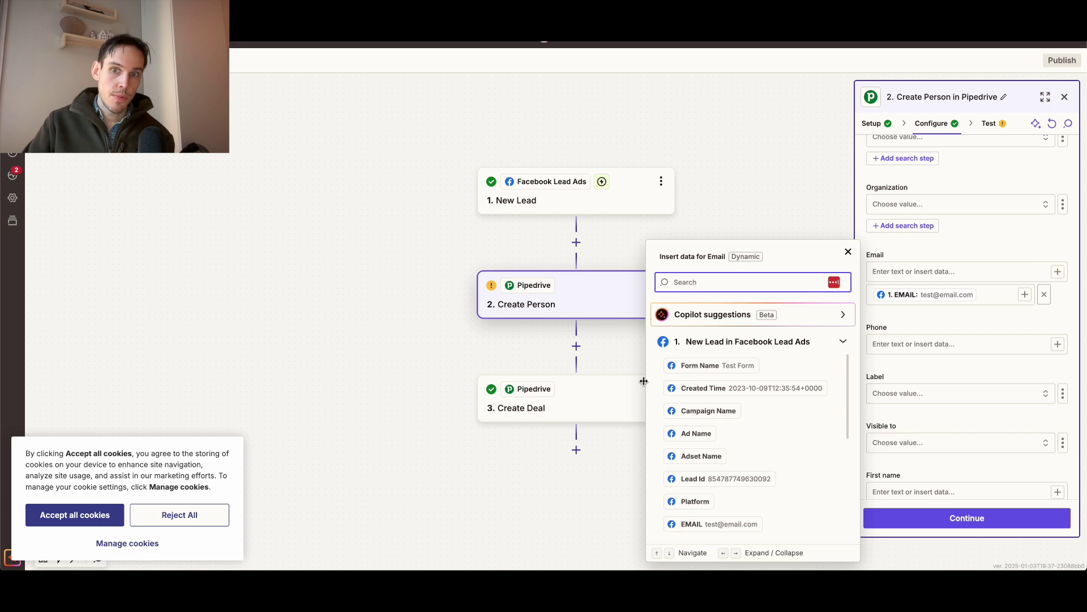
{"action": "left_click", "coordinate": [944, 250]}
{"action": "scroll", "coordinate": [940, 295], "scroll_direction": "down", "scroll_amount": 2}
{"action": "scroll", "coordinate": [957, 392], "scroll_direction": "down", "scroll_amount": 1}
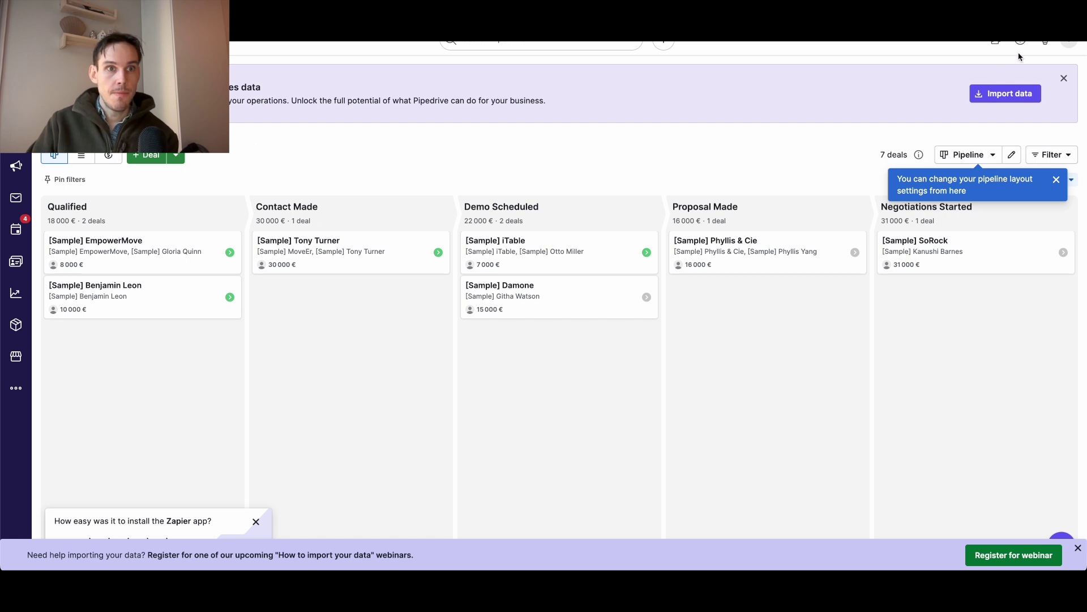
- Switch to Pipedrive and open the lead/deal data fields in the company settings
{"action": "left_click", "coordinate": [1072, 48]}
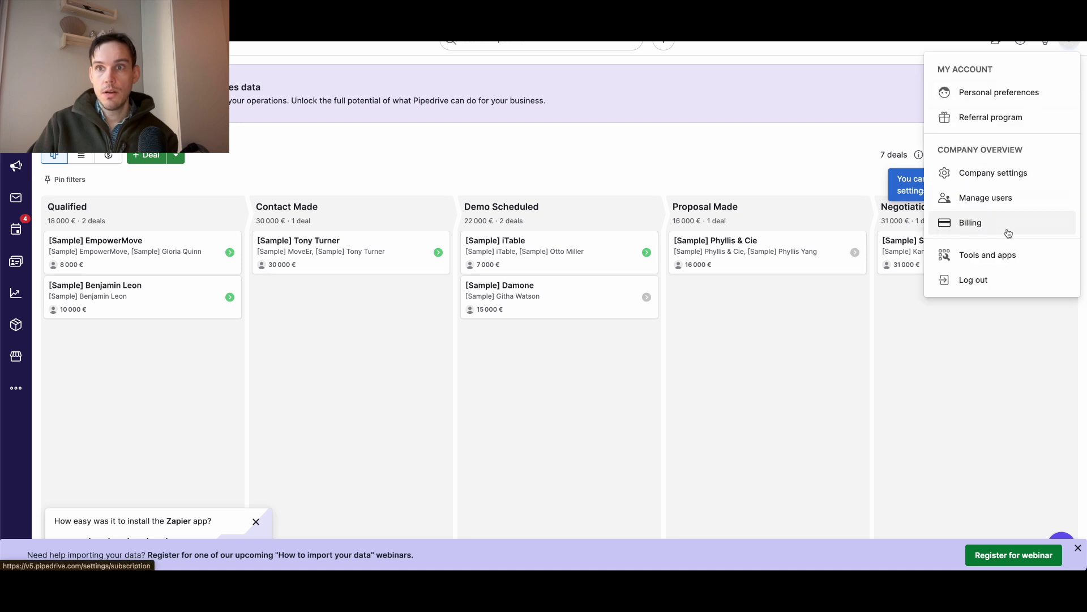
{"action": "left_click", "coordinate": [994, 173]}
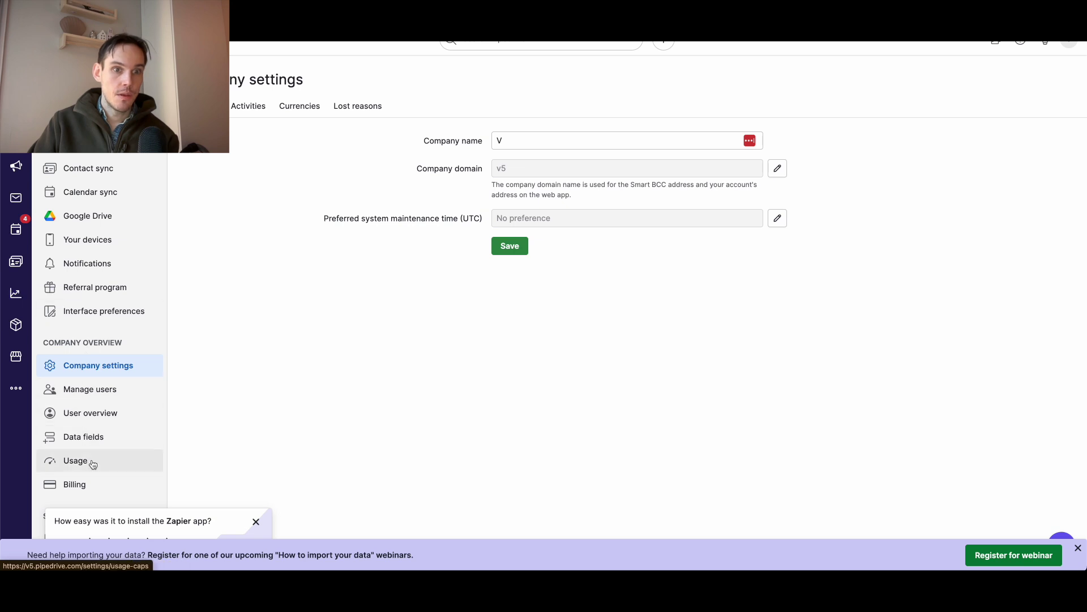
{"action": "left_click", "coordinate": [84, 436]}
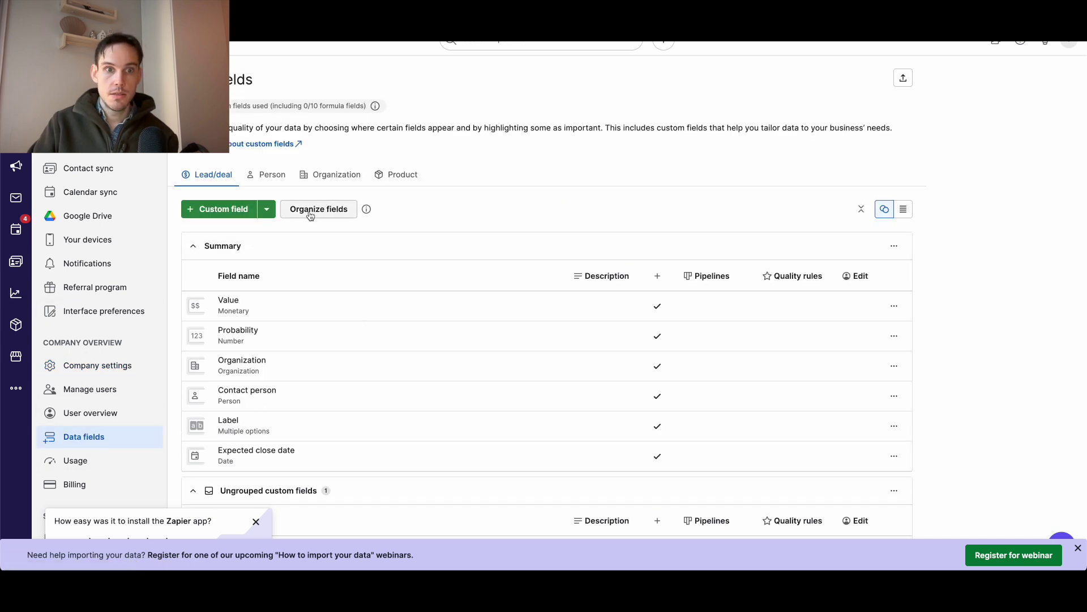
{"action": "left_click", "coordinate": [221, 209]}
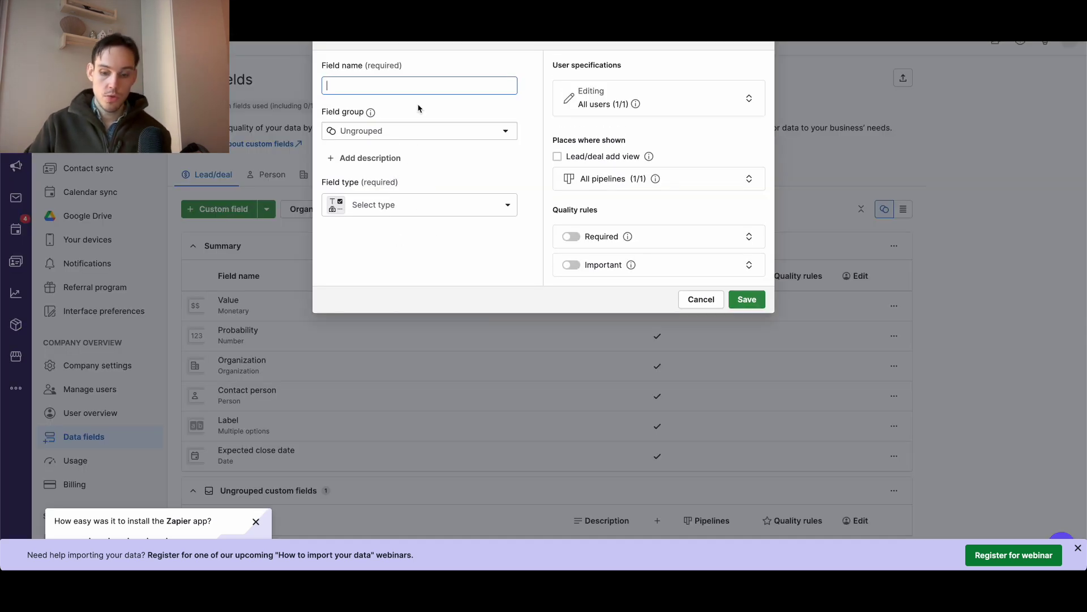
{"action": "type", "text": "Information"}
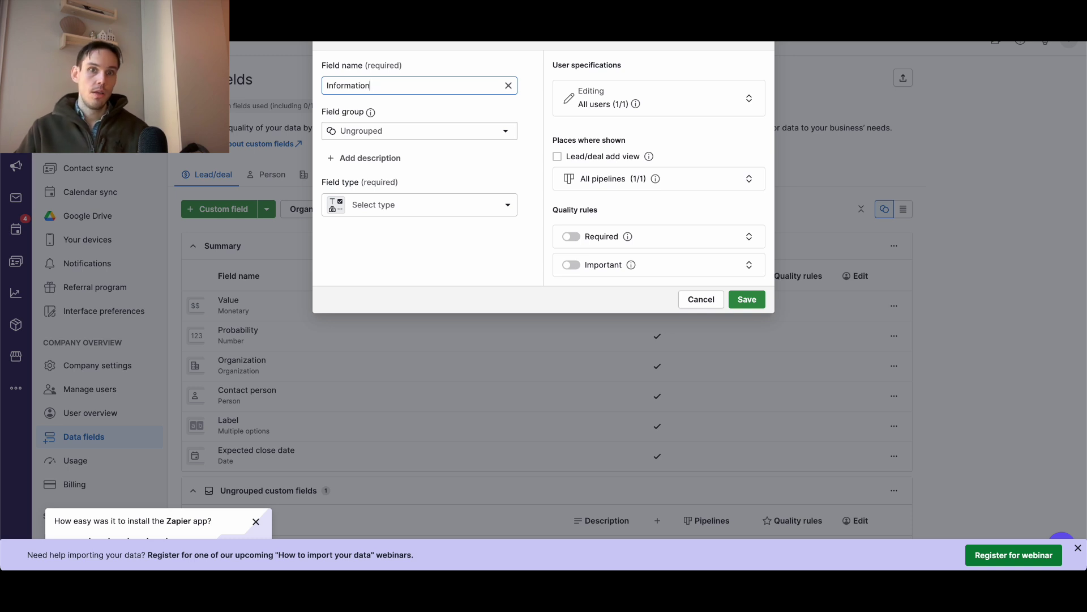
{"action": "key", "text": "BackSpace"}
{"action": "key", "text": "BackSpace"}
{"action": "key", "text": "BackSpace"}
{"action": "key", "text": "BackSpace"}
{"action": "key", "text": "BackSpace"}
{"action": "key", "text": "BackSpace"}
{"action": "type", "text": "Add"}
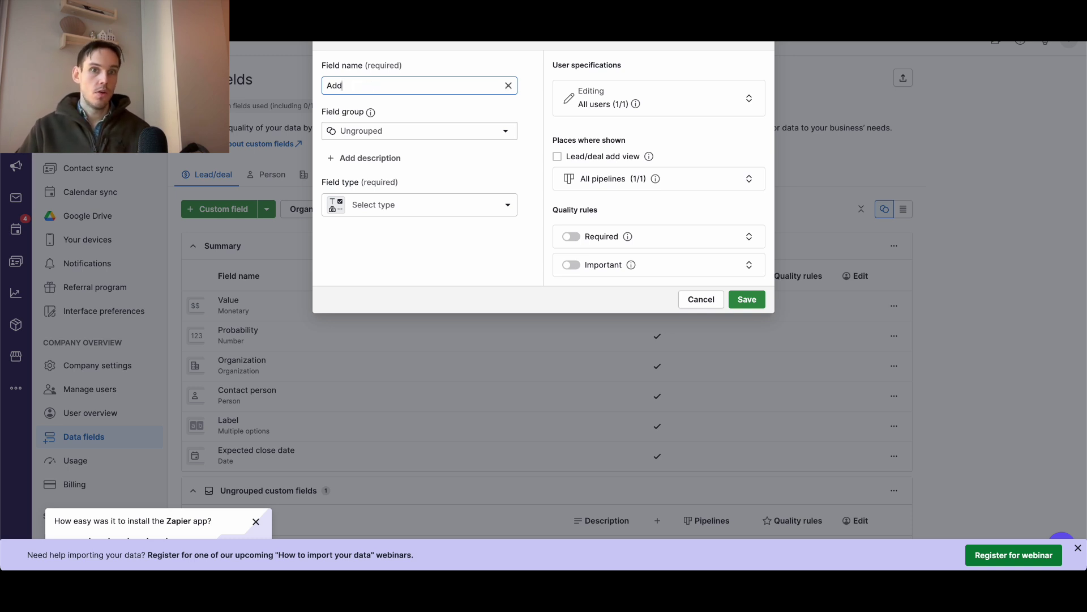
{"action": "key", "text": "BackSpace"}
{"action": "key", "text": "BackSpace"}
{"action": "key", "text": "BackSpace"}
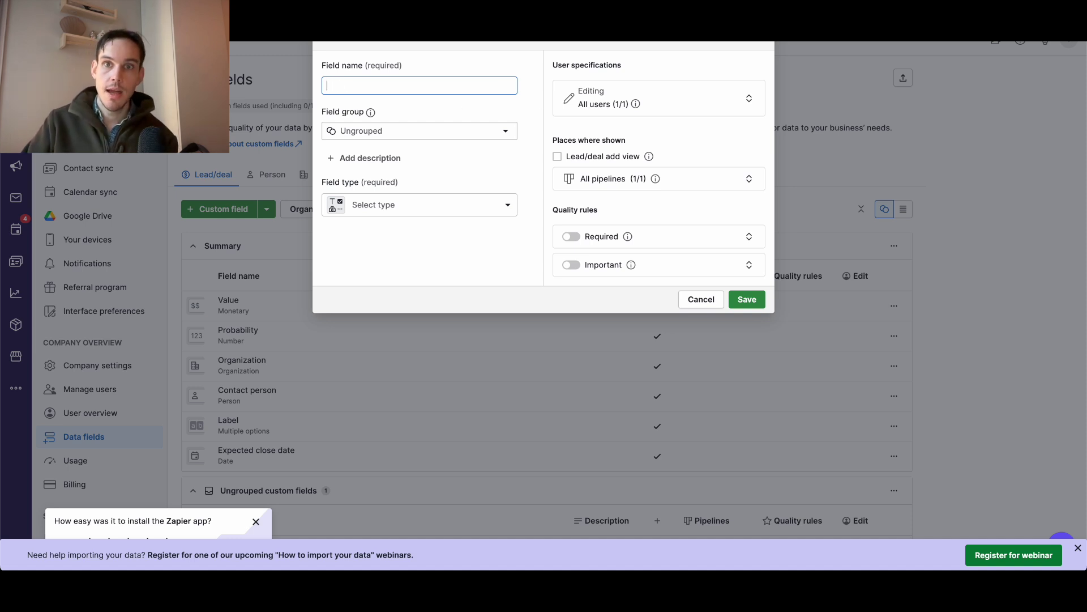
{"action": "left_click", "coordinate": [763, 43]}
- Examine the settings of the existing Information custom field and close it without changes
{"action": "scroll", "coordinate": [440, 343], "scroll_direction": "down", "scroll_amount": 3}
{"action": "left_click", "coordinate": [304, 359]}
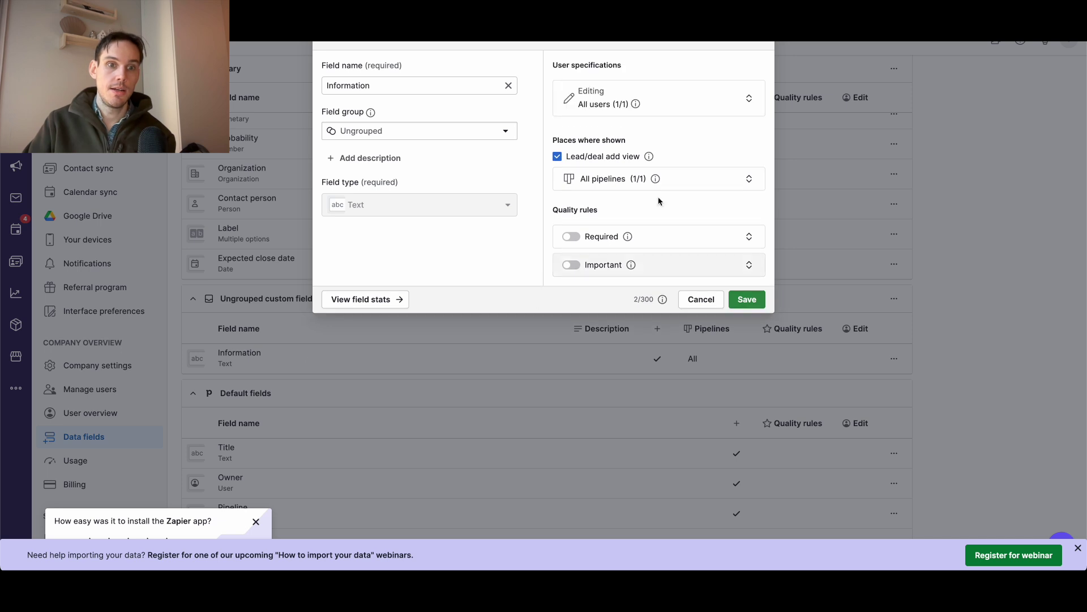
{"action": "left_click", "coordinate": [765, 44]}
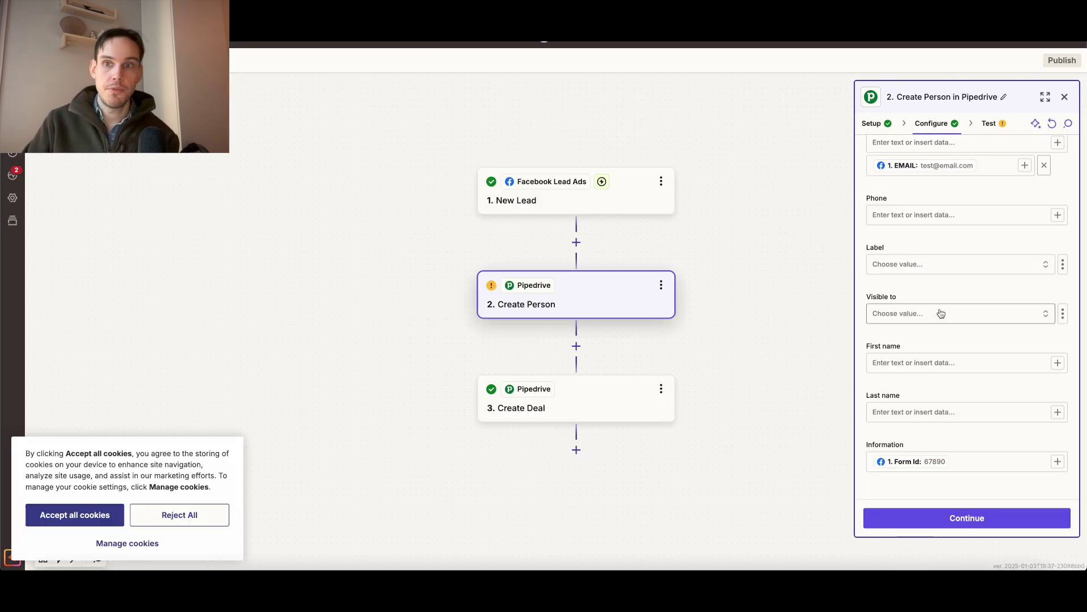
- In Zapier's Create Person step, prefix the Information field's Form Id with "Address:" and add the label "Installation information:" two lines below
{"action": "left_click", "coordinate": [992, 461]}
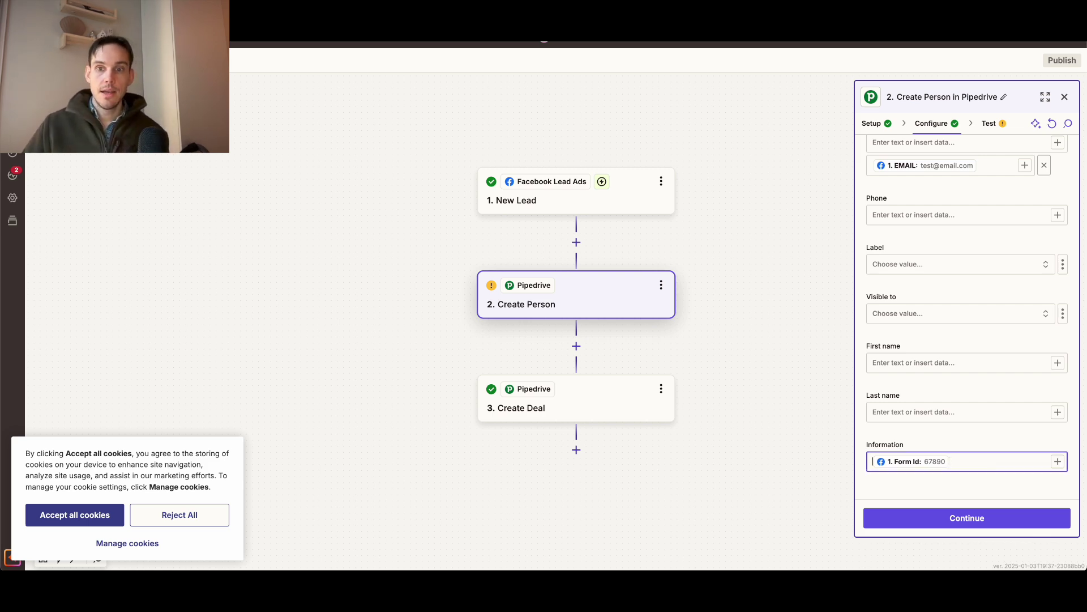
{"action": "type", "text": "Address:"}
{"action": "left_click", "coordinate": [1011, 461]}
{"action": "key", "text": "Return"}
{"action": "key", "text": "Return"}
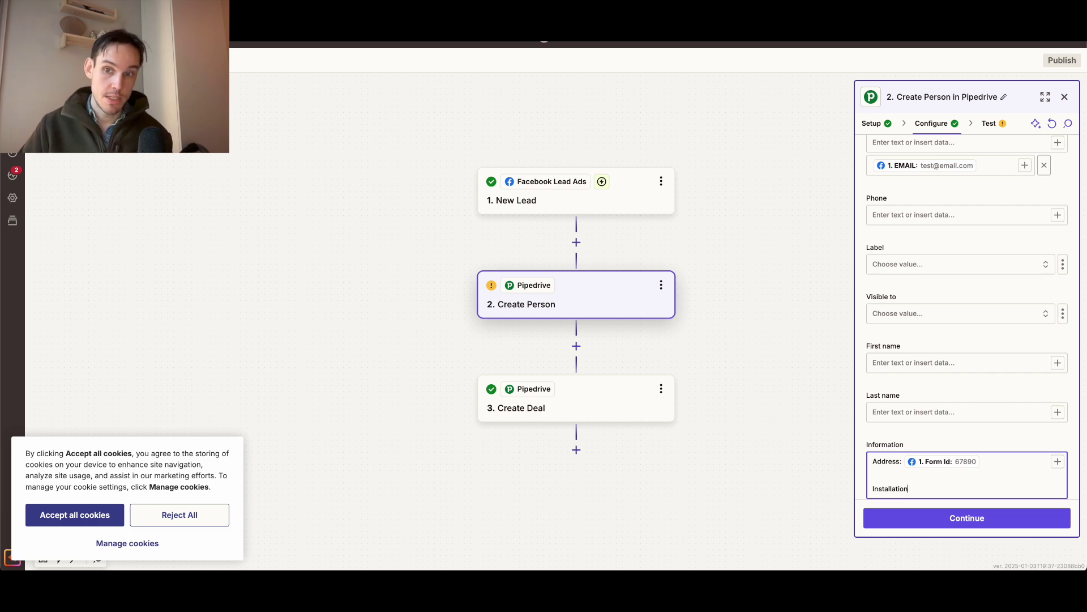
{"action": "type", "text": "formation:"}
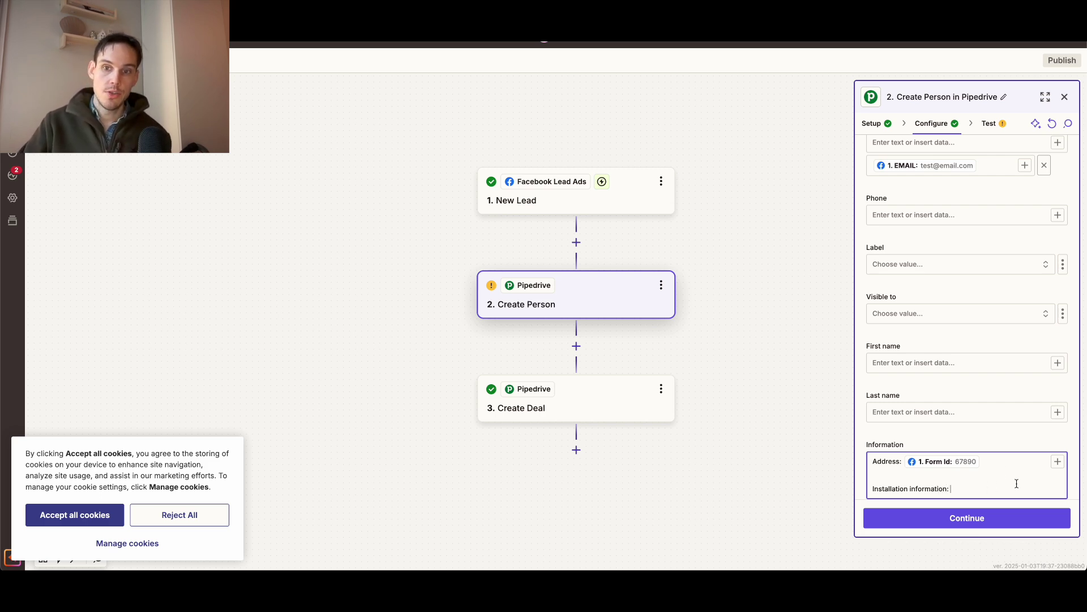
- Insert the lead's Page Id after "Installation information:" in the Information field
{"action": "left_click", "coordinate": [1057, 461]}
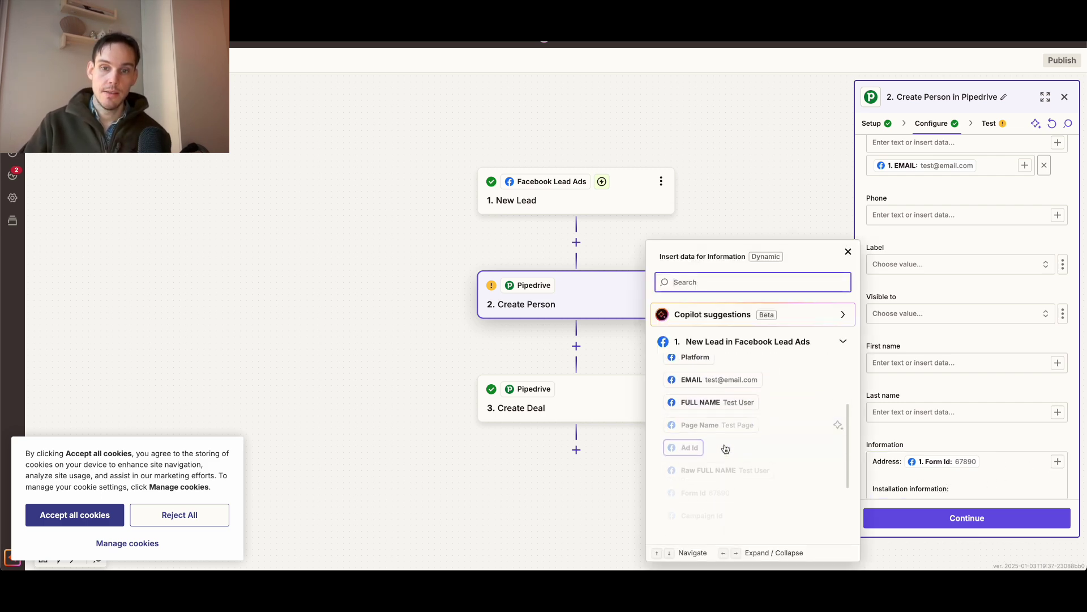
{"action": "scroll", "coordinate": [725, 448], "scroll_direction": "down", "scroll_amount": 3}
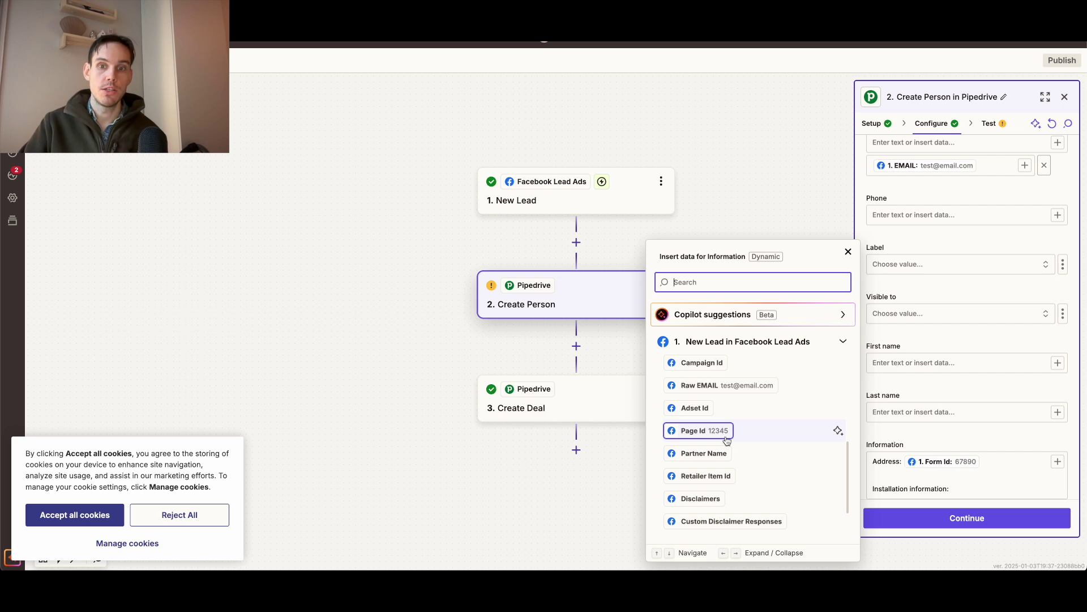
{"action": "left_click", "coordinate": [702, 431]}
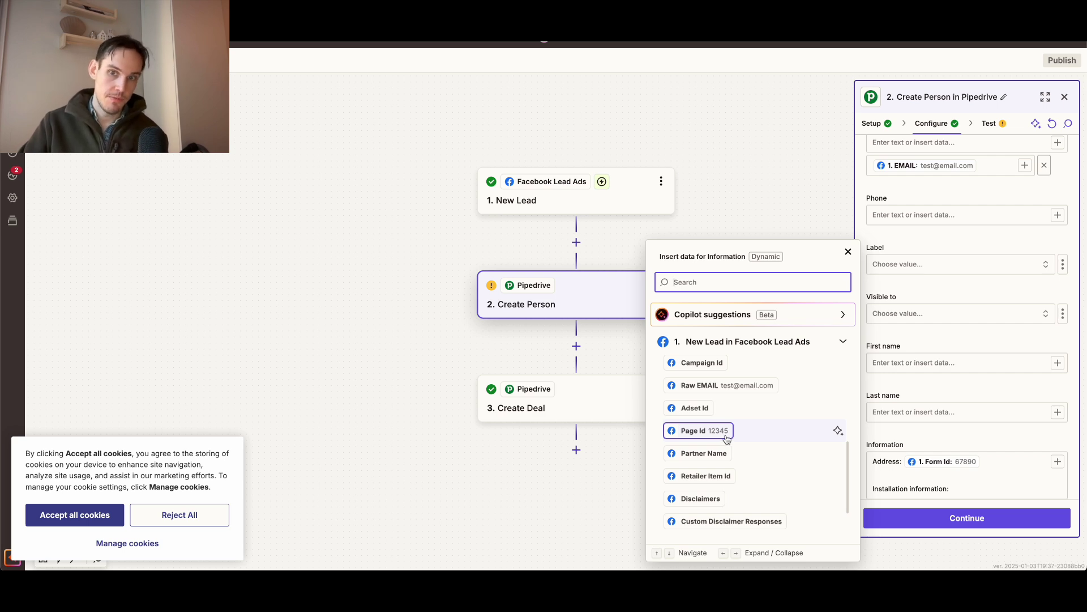
{"action": "left_click", "coordinate": [1014, 440]}
- Finish configuring the Create Person action and test it by sending the sample person to Pipedrive
{"action": "scroll", "coordinate": [966, 369], "scroll_direction": "up", "scroll_amount": 2}
{"action": "scroll", "coordinate": [966, 396], "scroll_direction": "down", "scroll_amount": 3}
{"action": "left_click", "coordinate": [970, 526]}
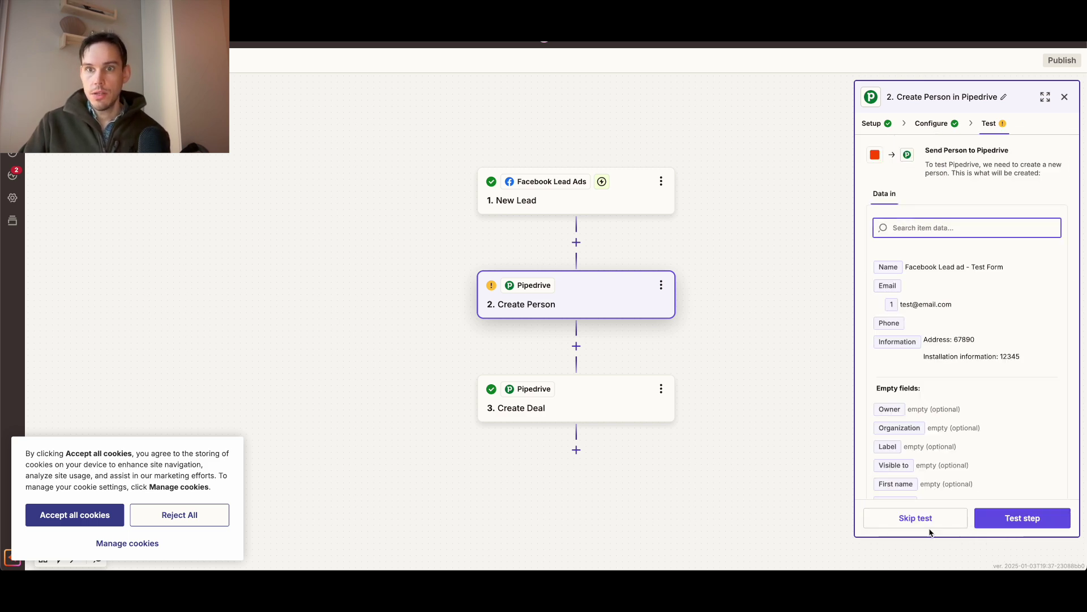
{"action": "left_click", "coordinate": [1016, 521]}
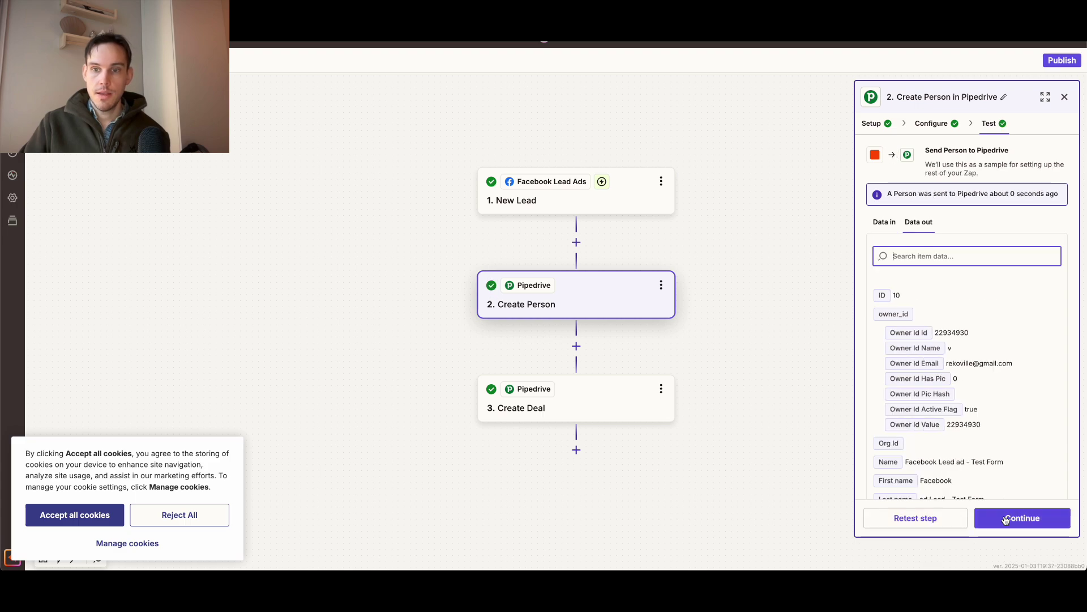
- Review the data returned by the Create Person test and proceed to the Create Deal step
{"action": "scroll", "coordinate": [1014, 470], "scroll_direction": "down", "scroll_amount": 10}
{"action": "scroll", "coordinate": [1013, 470], "scroll_direction": "up", "scroll_amount": 10}
{"action": "left_click", "coordinate": [1021, 517]}
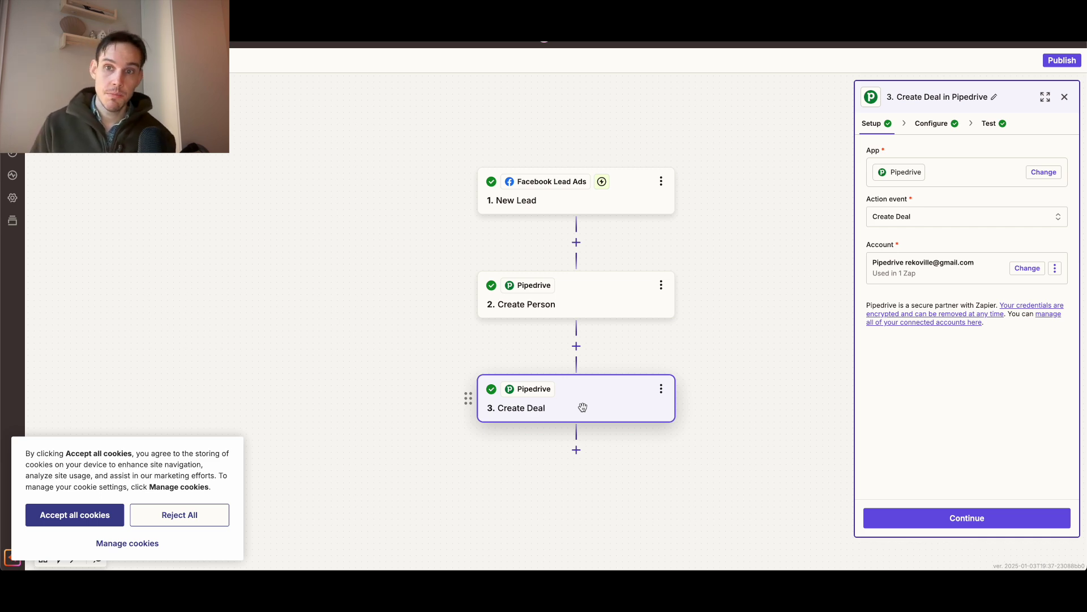
{"action": "left_click", "coordinate": [963, 217]}
{"action": "type", "text": "create"}
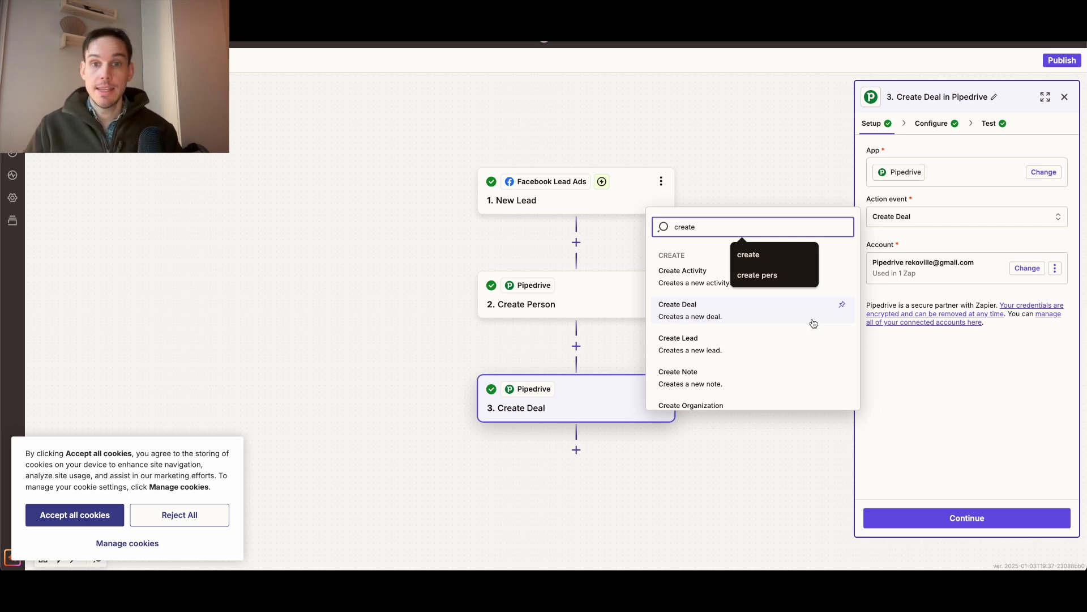
{"action": "scroll", "coordinate": [810, 321], "scroll_direction": "down", "scroll_amount": 1}
{"action": "scroll", "coordinate": [807, 320], "scroll_direction": "up", "scroll_amount": 1}
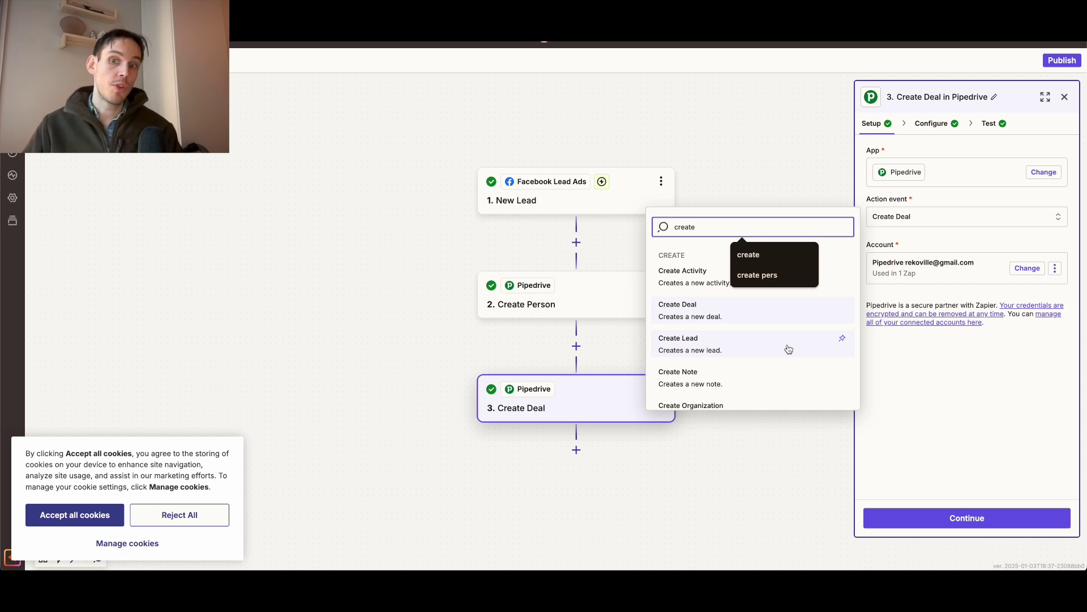
{"action": "scroll", "coordinate": [789, 349], "scroll_direction": "down", "scroll_amount": 1}
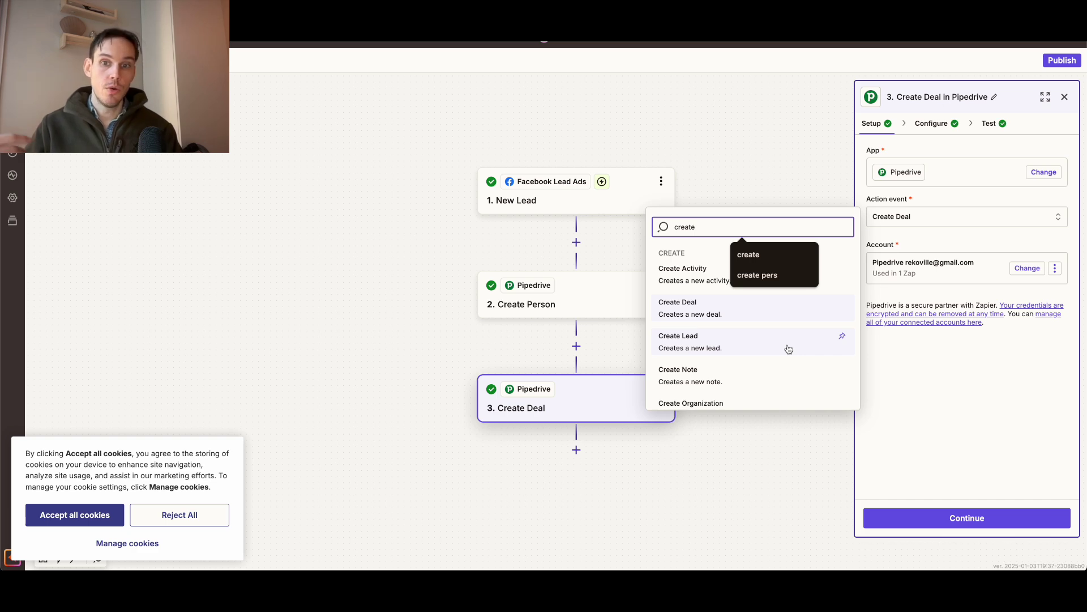
{"action": "left_click", "coordinate": [934, 380]}
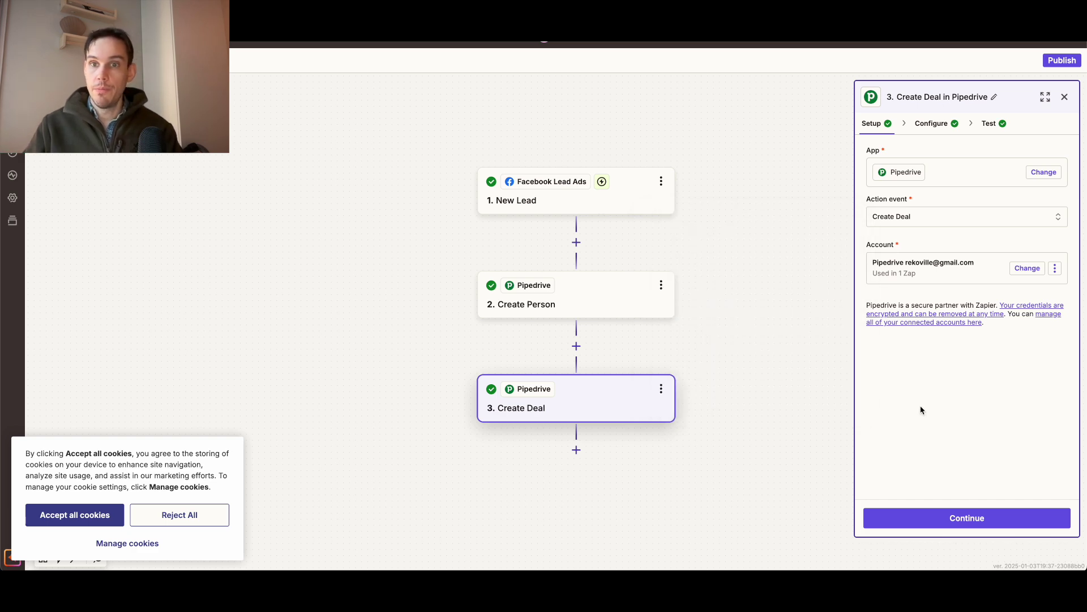
- Choose Create Deal as the Pipedrive action event and continue to its configuration
{"action": "left_click", "coordinate": [972, 218]}
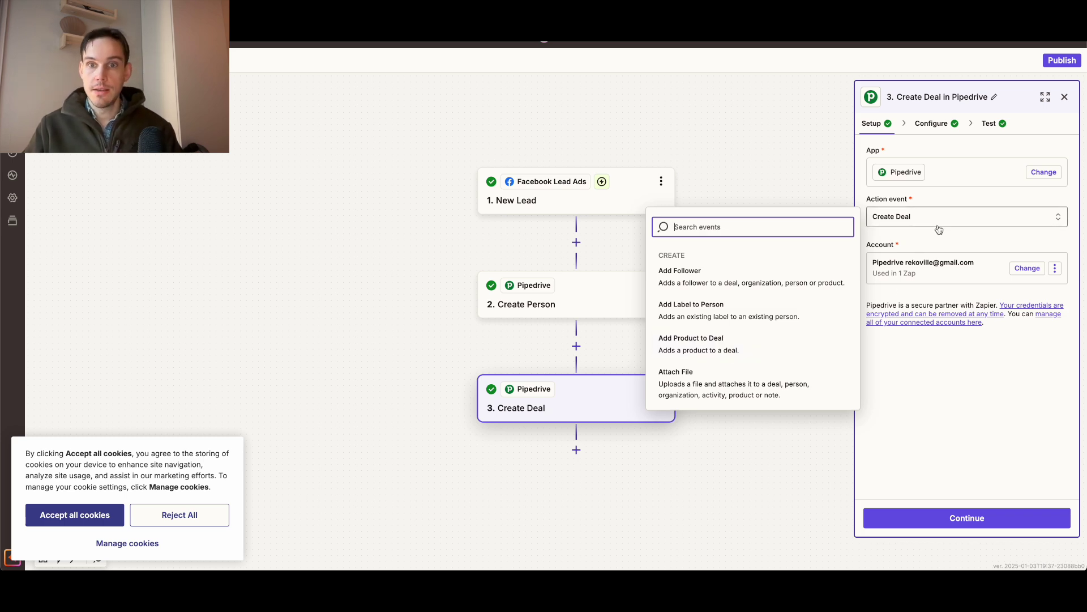
{"action": "type", "text": "create"}
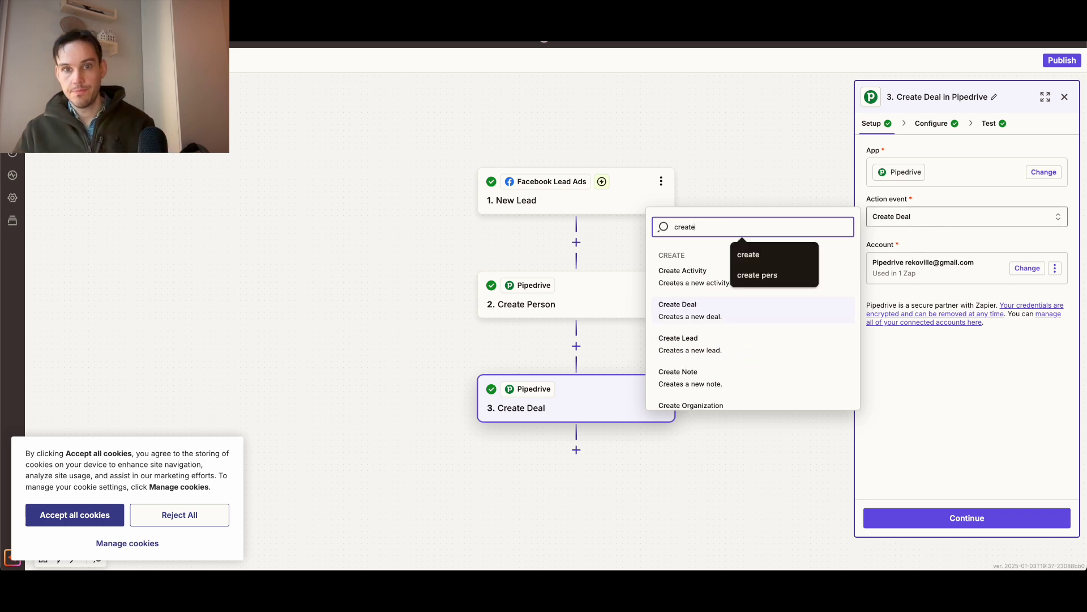
{"action": "left_click", "coordinate": [743, 315]}
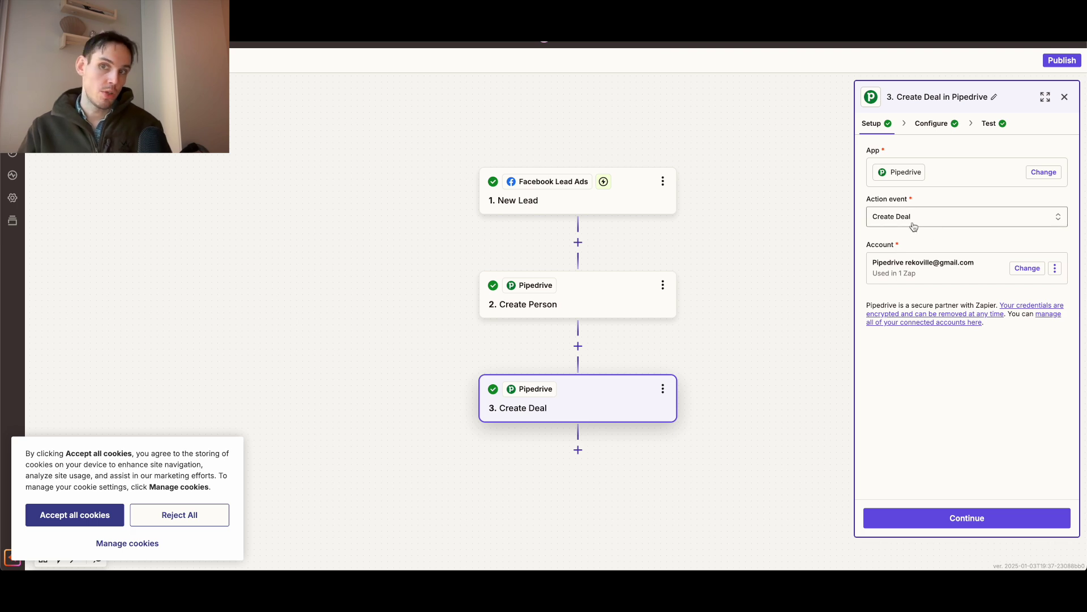
{"action": "left_click", "coordinate": [969, 522]}
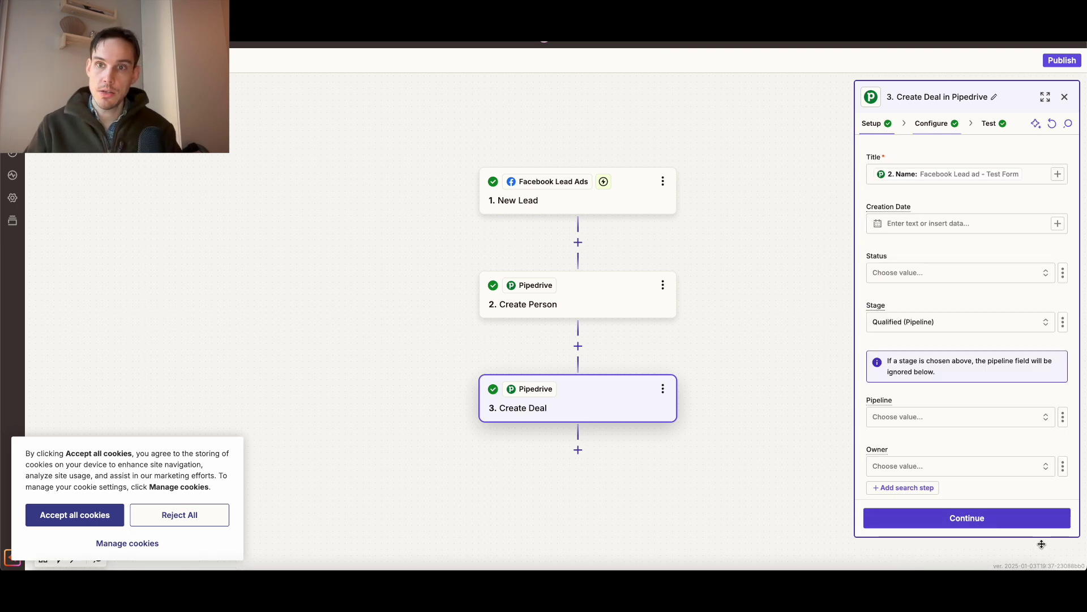
- Replace the deal's Title mapping with the Name from the Create Person step
{"action": "left_click", "coordinate": [1030, 174]}
{"action": "key", "text": "BackSpace"}
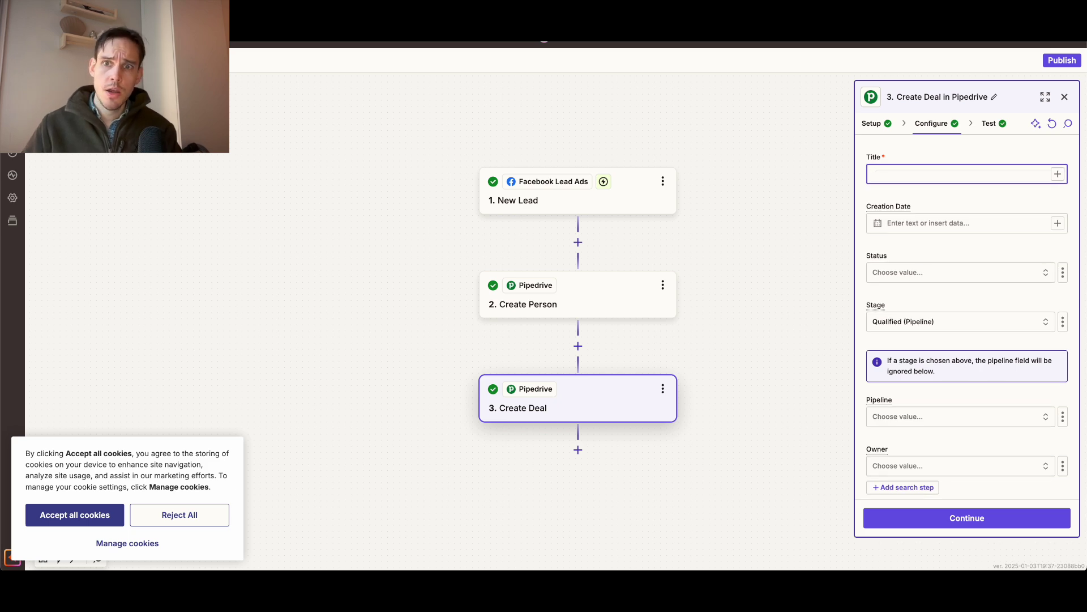
{"action": "left_click", "coordinate": [1058, 174]}
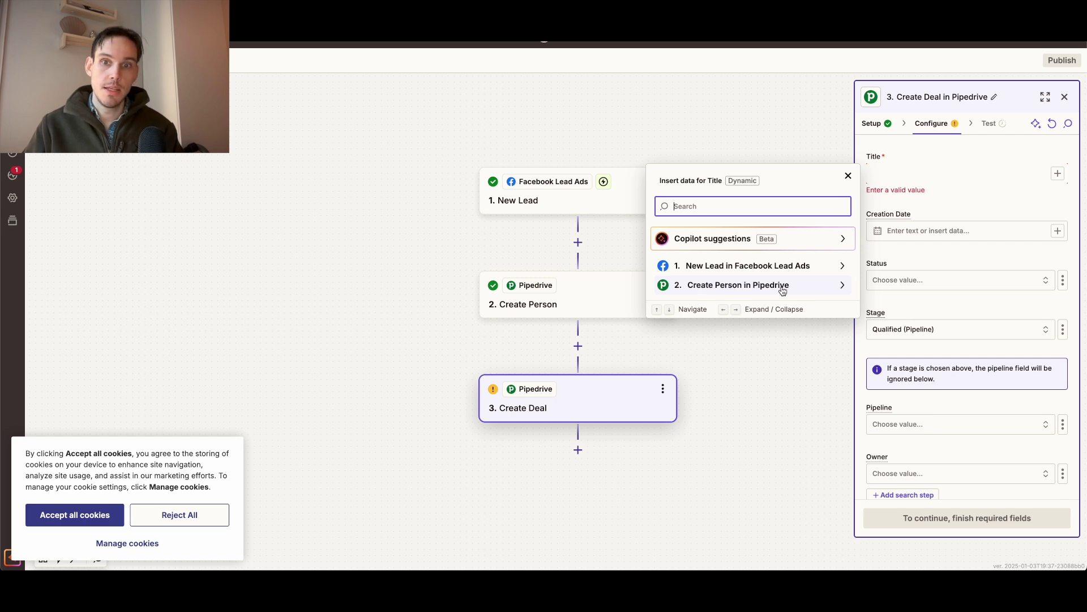
{"action": "left_click", "coordinate": [741, 290]}
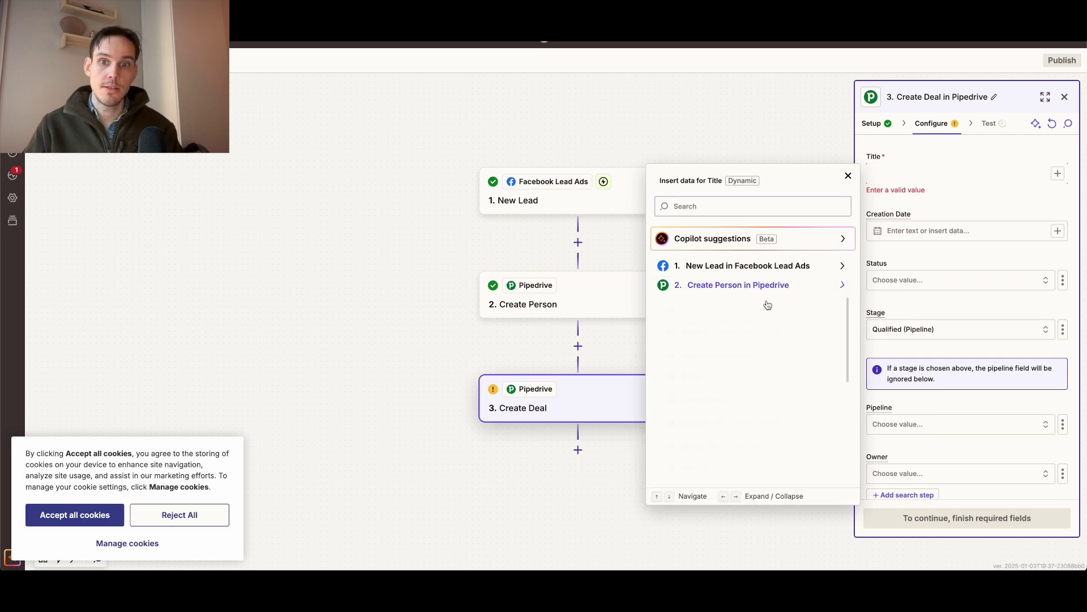
{"action": "left_click", "coordinate": [718, 335]}
{"action": "left_click", "coordinate": [964, 258]}
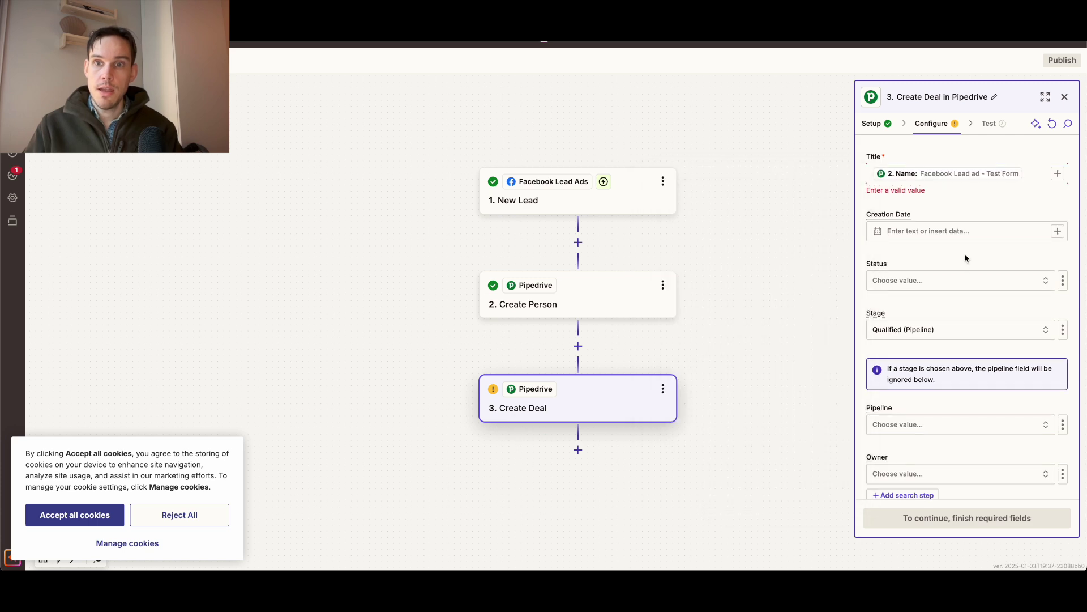
- Replace the deal's Information mapping with the Information value from the Create Person step
{"action": "scroll", "coordinate": [1005, 345], "scroll_direction": "down", "scroll_amount": 3}
{"action": "scroll", "coordinate": [973, 279], "scroll_direction": "down", "scroll_amount": 5}
{"action": "left_click", "coordinate": [912, 461]}
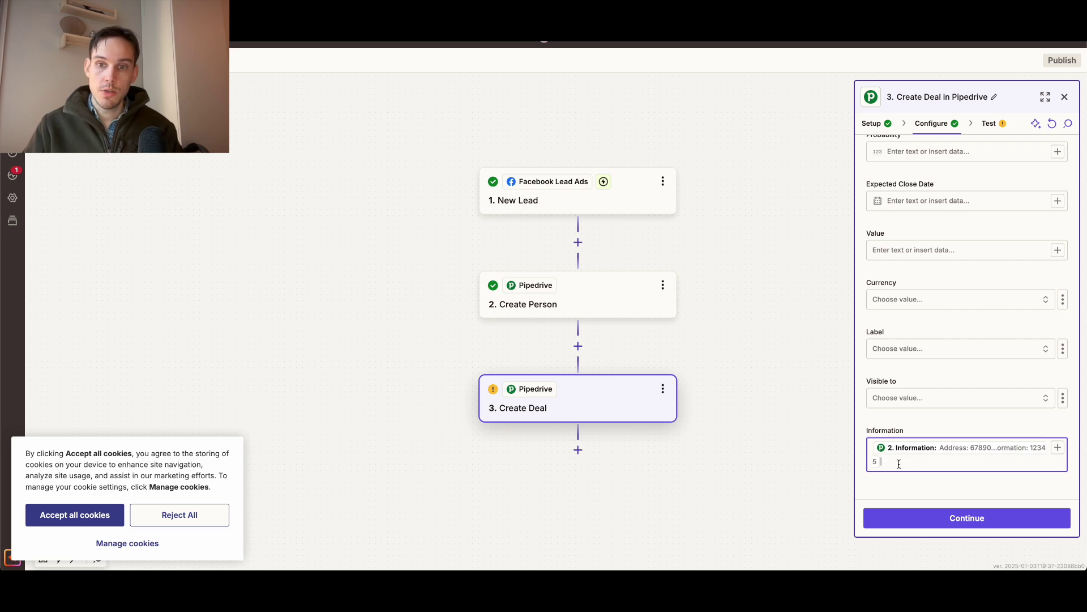
{"action": "key", "text": "BackSpace"}
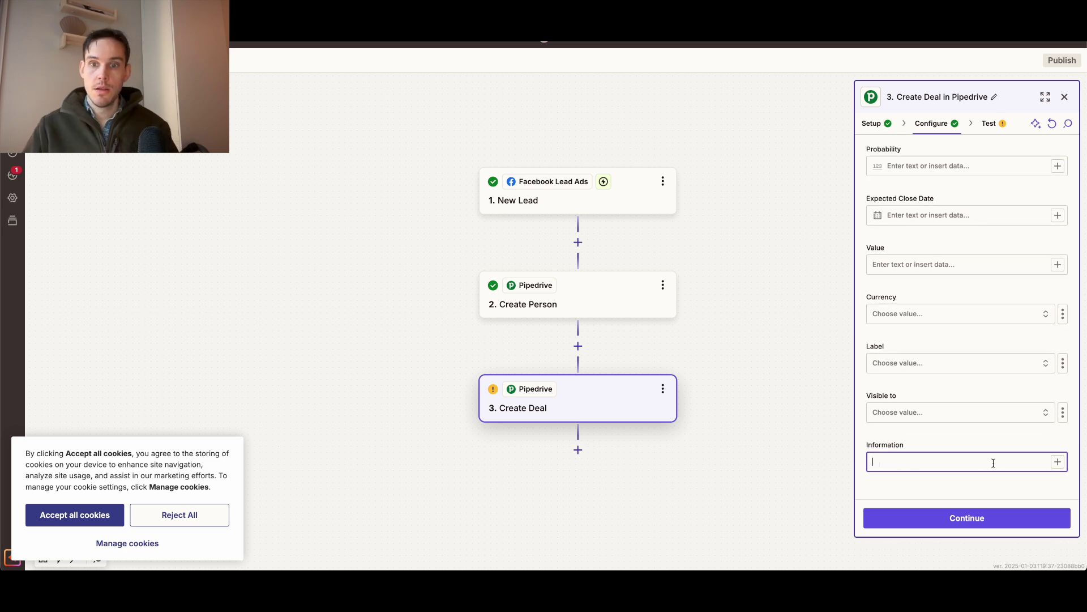
{"action": "left_click", "coordinate": [1058, 462]}
{"action": "left_click", "coordinate": [748, 527]}
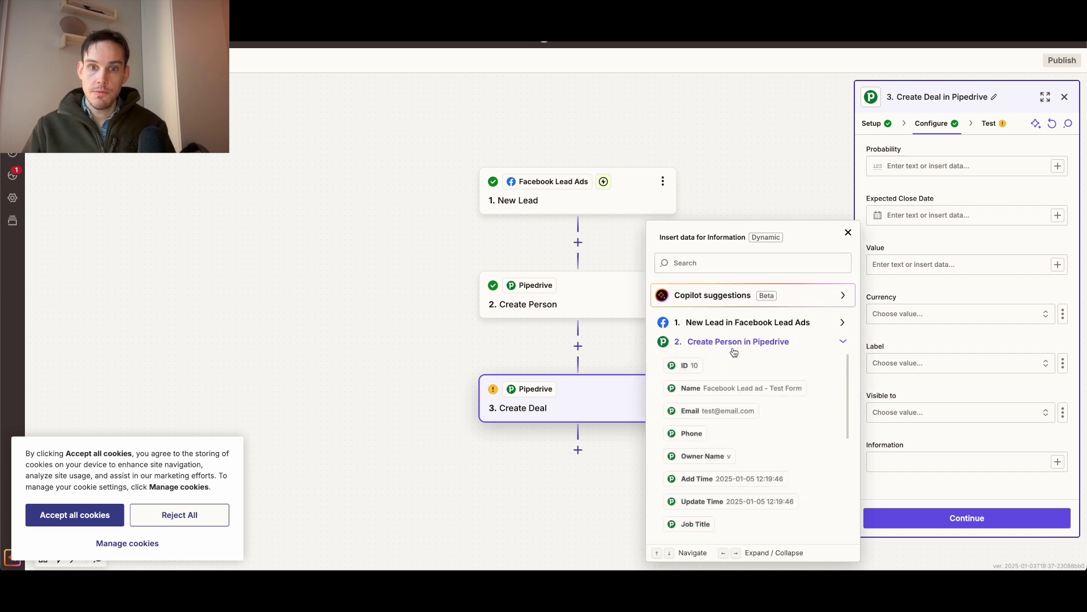
{"action": "type", "text": "informat"}
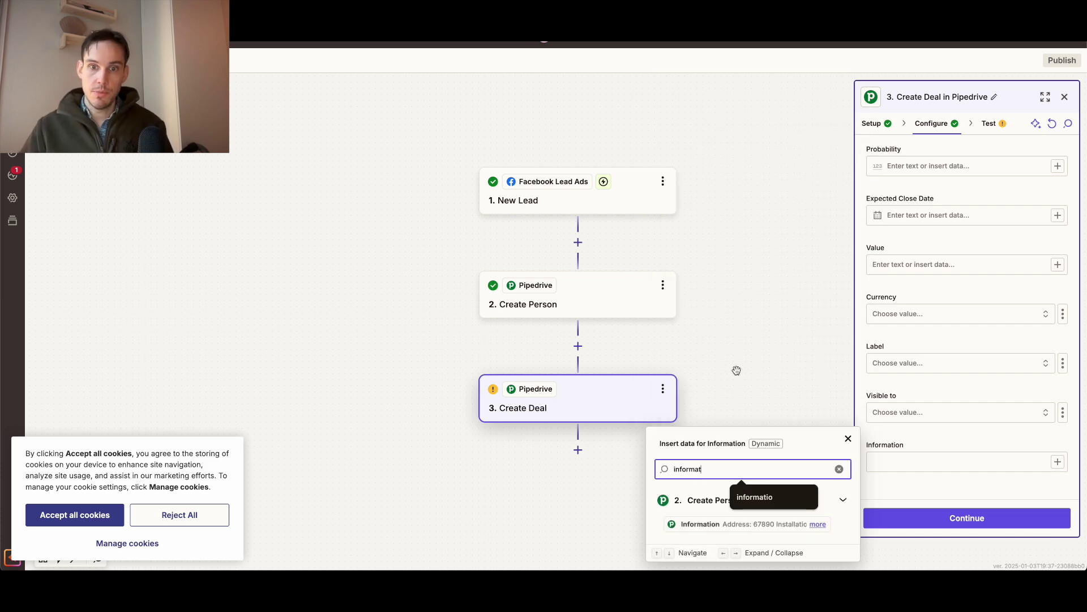
{"action": "left_click", "coordinate": [756, 524]}
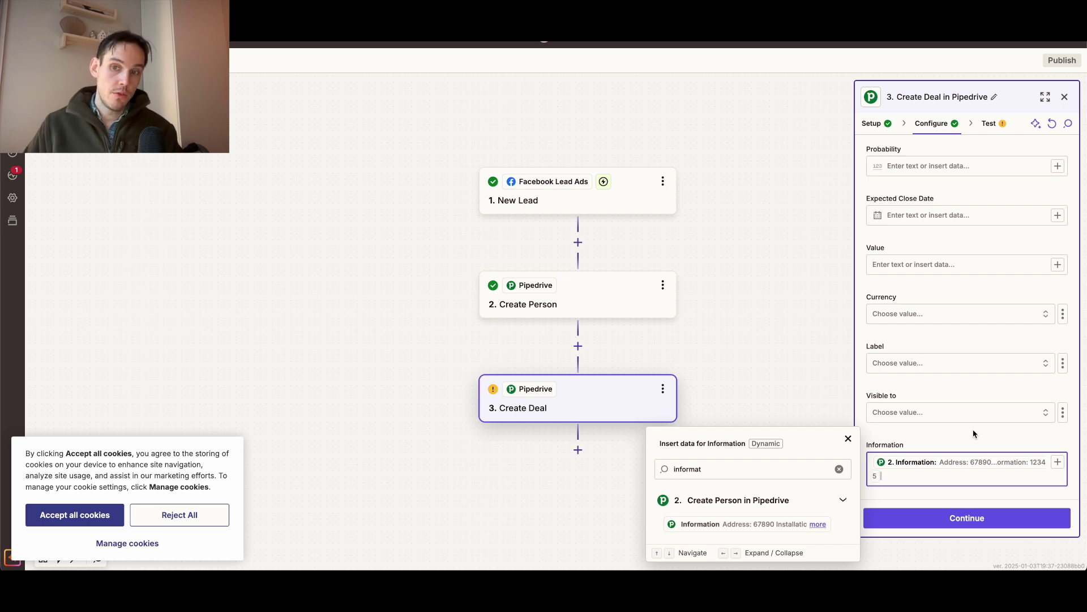
- Compare the Information mapping in the Create Person step with the Information field in the Create Deal step
{"action": "left_click", "coordinate": [624, 306]}
{"action": "left_click", "coordinate": [940, 124]}
{"action": "scroll", "coordinate": [954, 364], "scroll_direction": "down", "scroll_amount": 5}
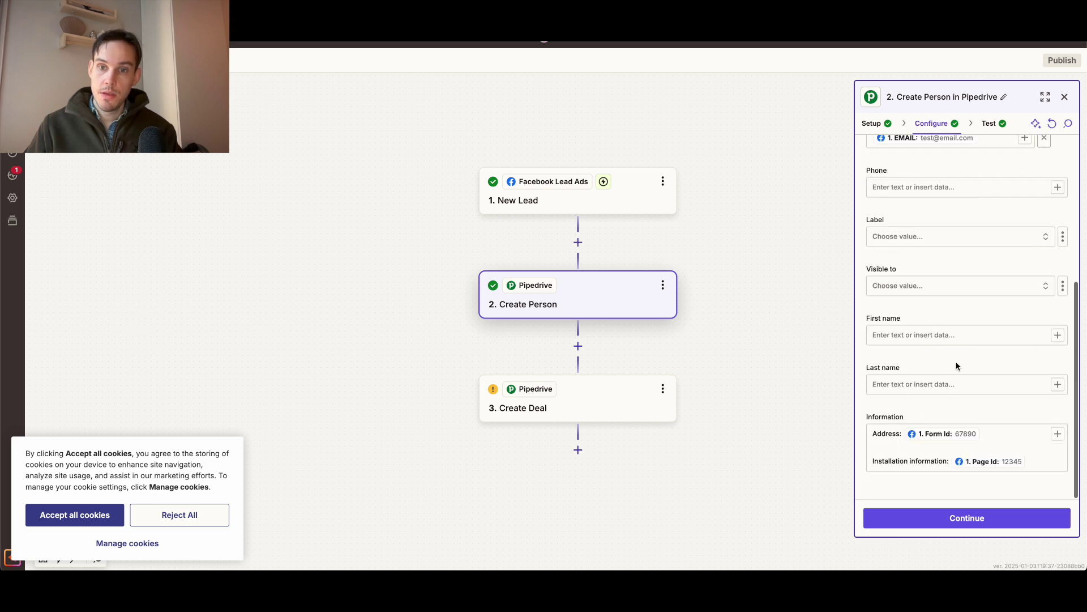
{"action": "left_click", "coordinate": [596, 408]}
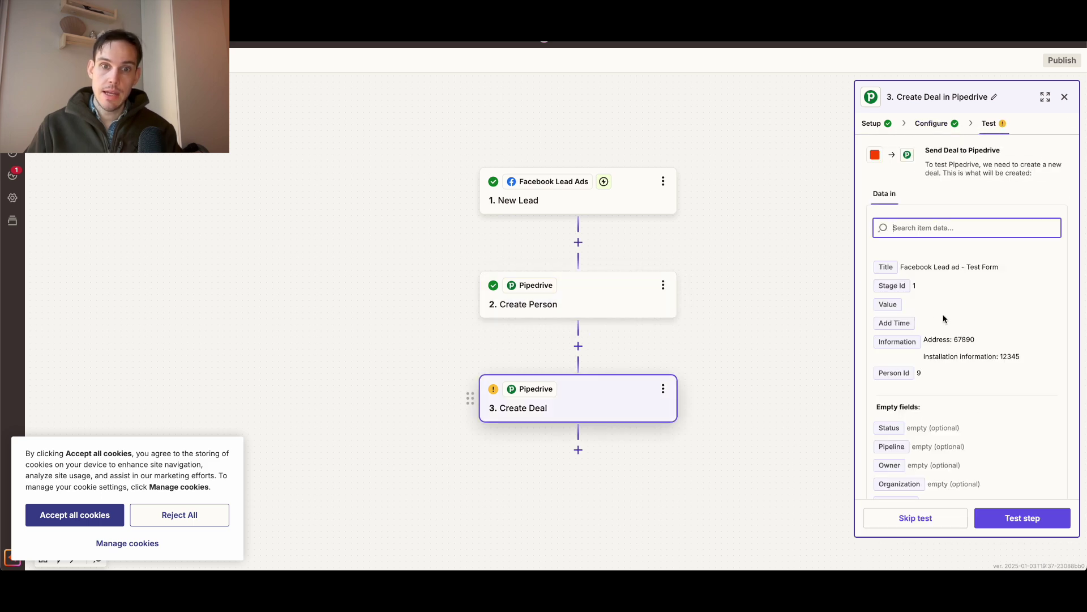
{"action": "scroll", "coordinate": [984, 284], "scroll_direction": "down", "scroll_amount": 8}
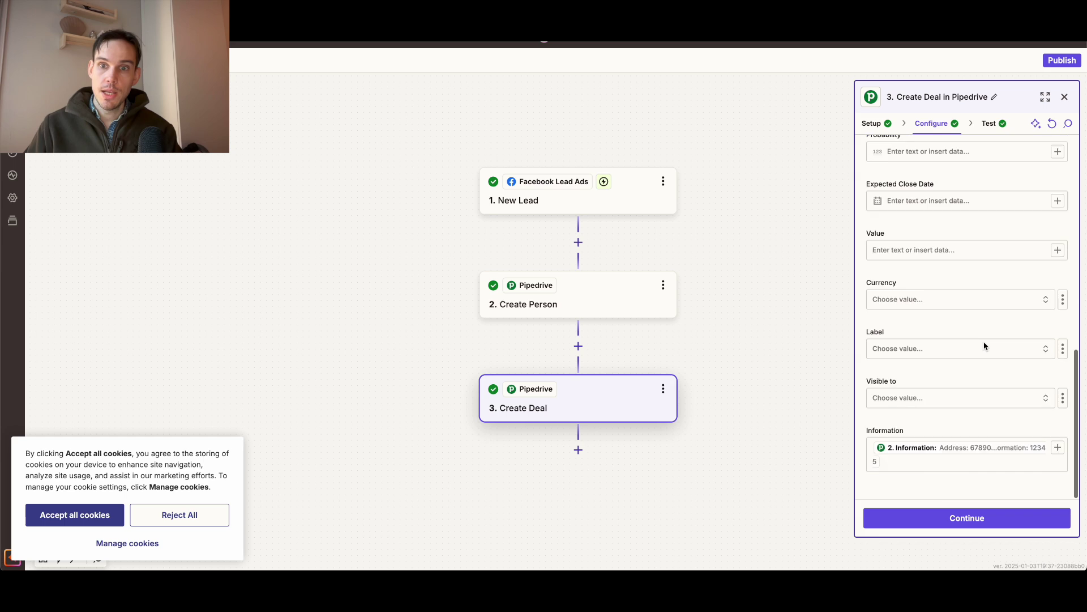
{"action": "left_click", "coordinate": [919, 465]}
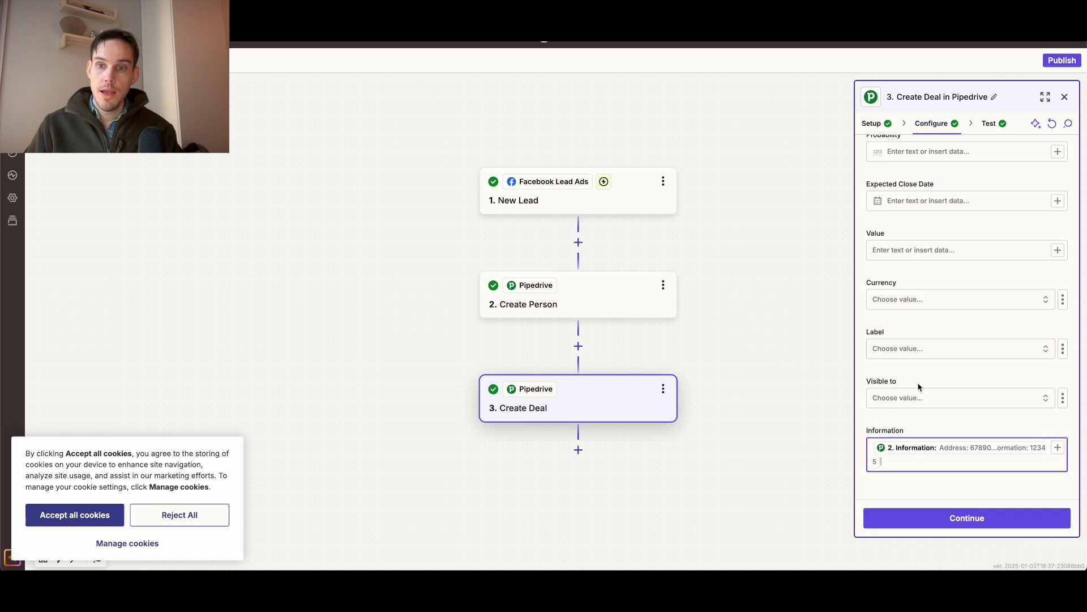
- Check the pipeline stages available for the deal's Stage field and close the list
{"action": "scroll", "coordinate": [954, 438], "scroll_direction": "up", "scroll_amount": 1}
{"action": "scroll", "coordinate": [955, 438], "scroll_direction": "up", "scroll_amount": 5}
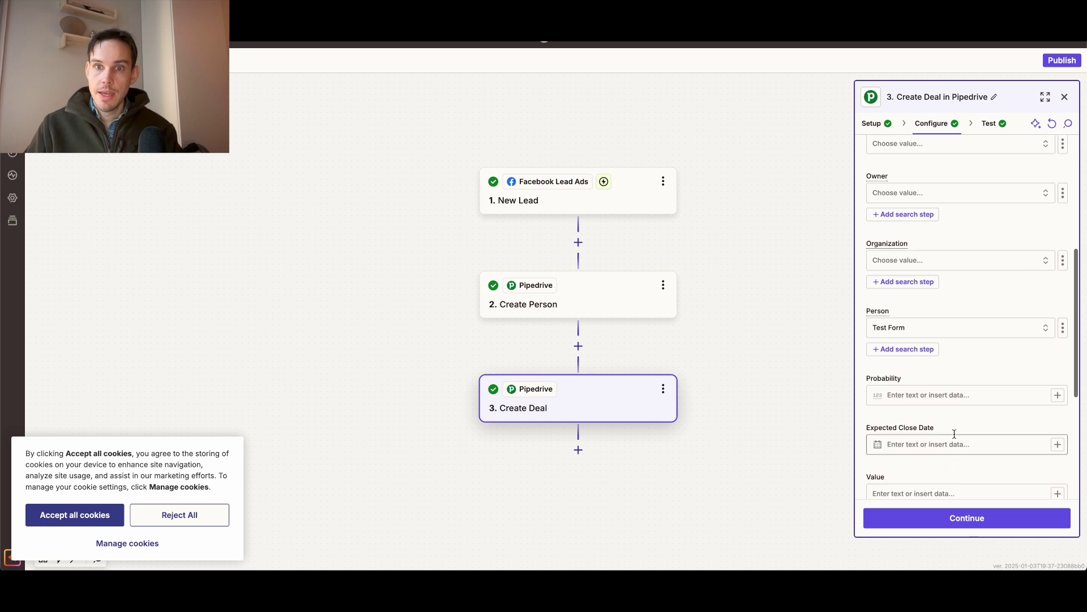
{"action": "scroll", "coordinate": [955, 437], "scroll_direction": "up", "scroll_amount": 2}
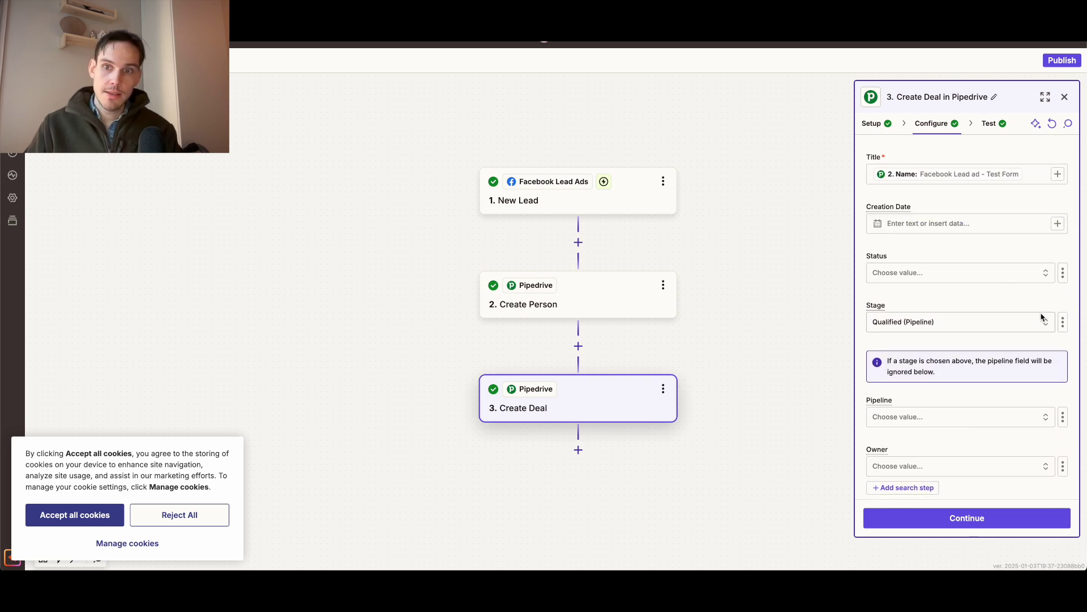
{"action": "left_click", "coordinate": [1045, 322]}
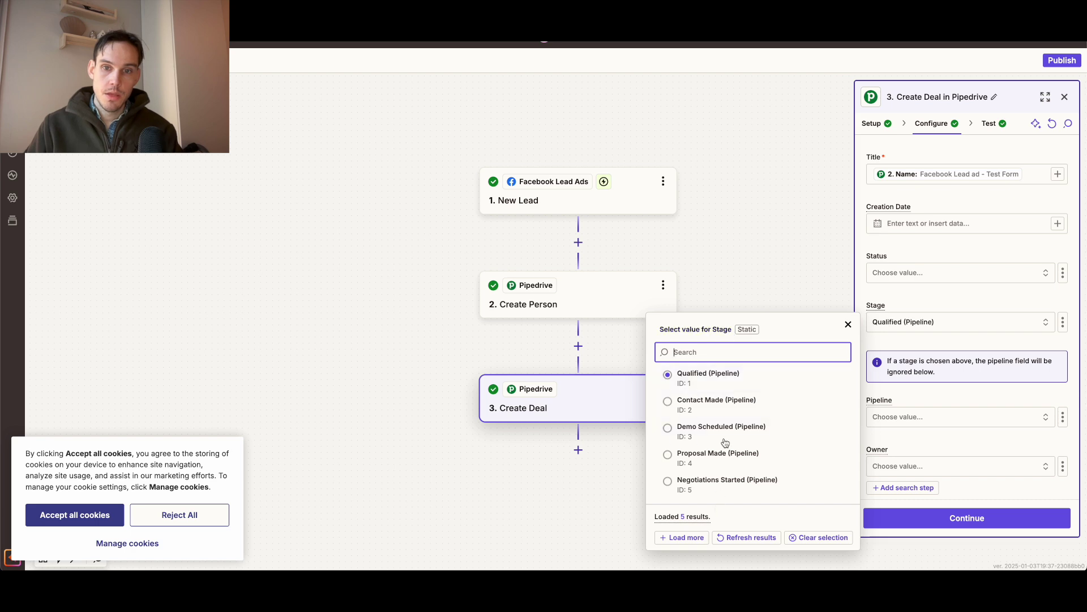
{"action": "left_click", "coordinate": [932, 368]}
- Set the deal's Person to "Facebook Lead ad - Test Form"
{"action": "scroll", "coordinate": [942, 390], "scroll_direction": "down", "scroll_amount": 5}
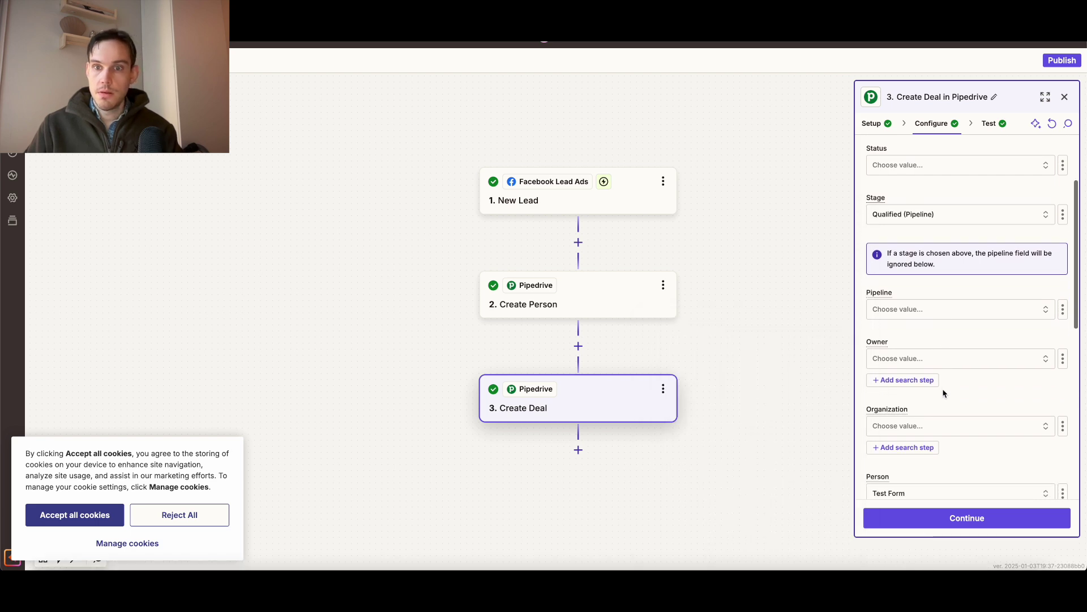
{"action": "scroll", "coordinate": [944, 393], "scroll_direction": "down", "scroll_amount": 3}
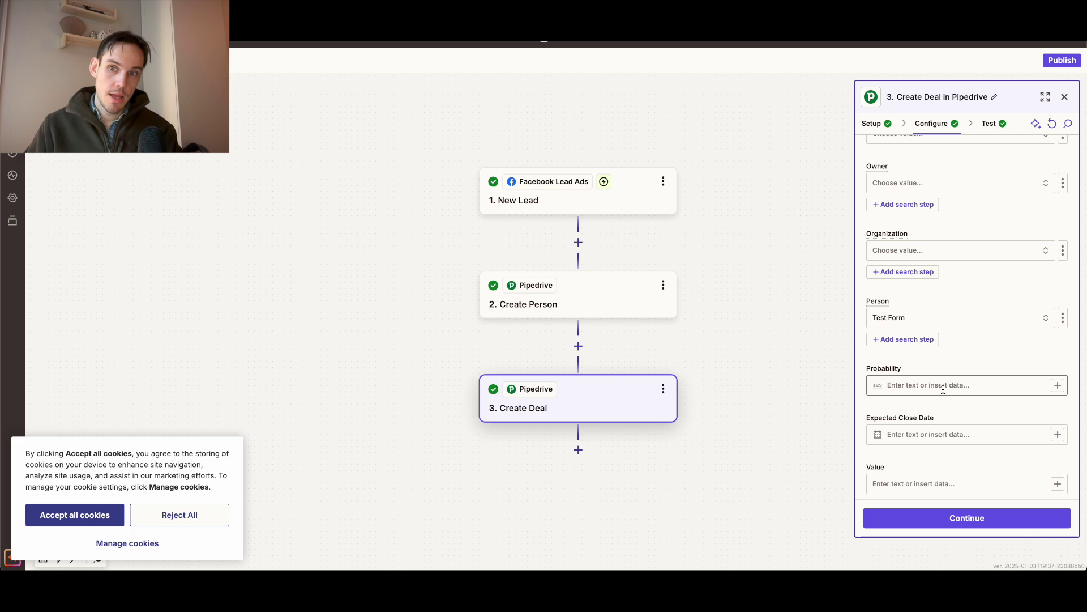
{"action": "scroll", "coordinate": [994, 351], "scroll_direction": "down", "scroll_amount": 5}
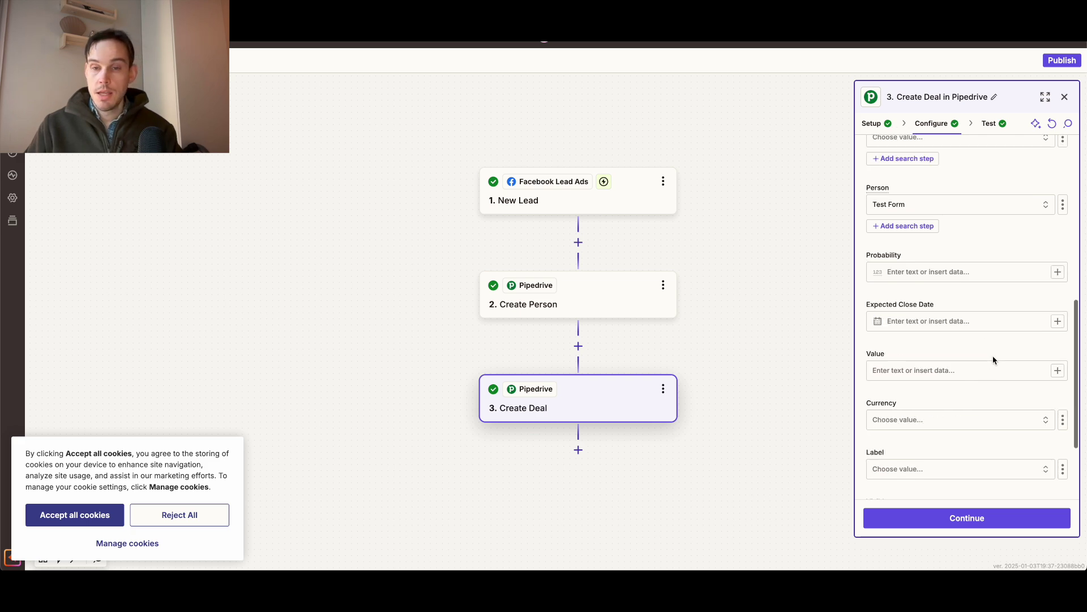
{"action": "scroll", "coordinate": [980, 373], "scroll_direction": "up", "scroll_amount": 3}
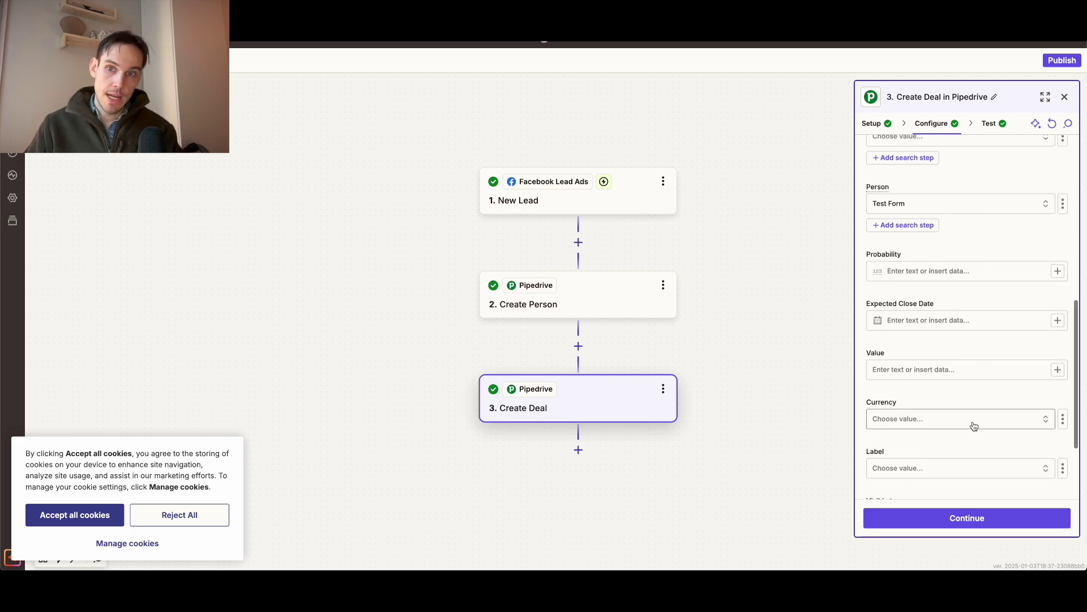
{"action": "scroll", "coordinate": [973, 425], "scroll_direction": "up", "scroll_amount": 5}
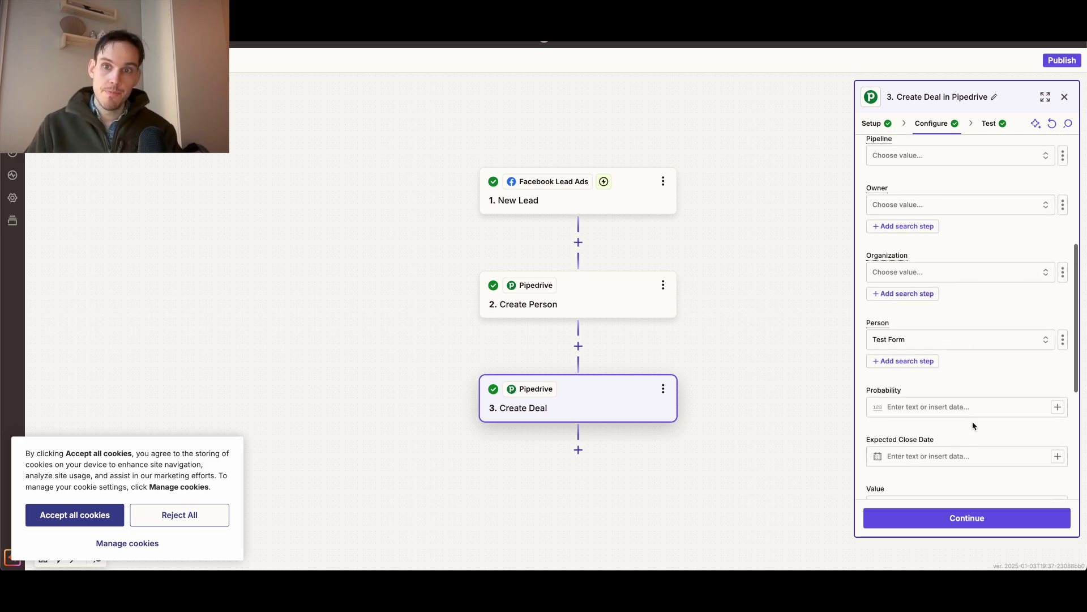
{"action": "left_click", "coordinate": [1046, 344]}
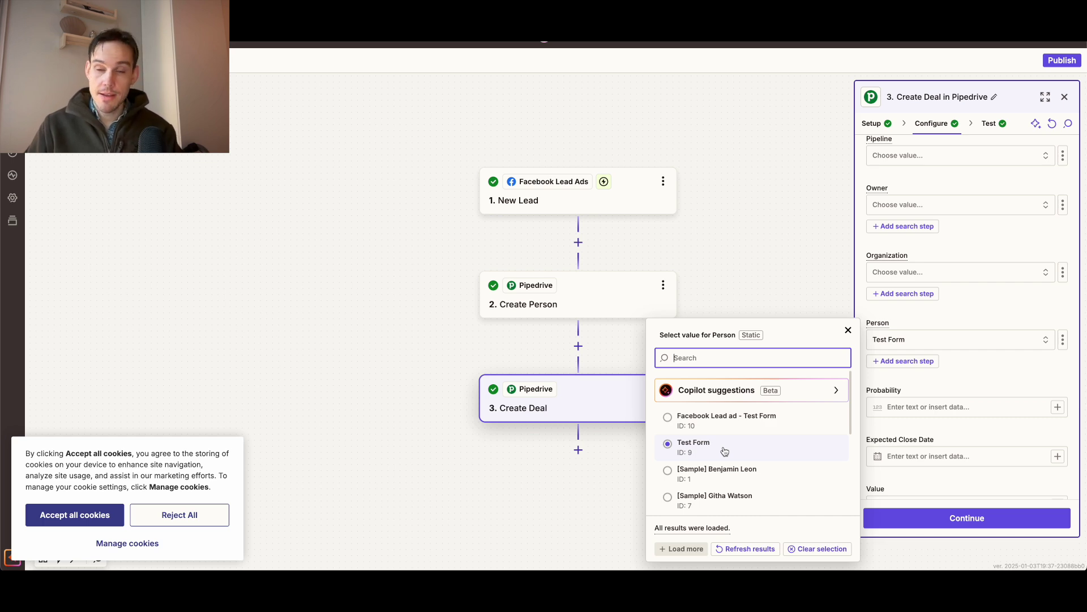
{"action": "left_click", "coordinate": [677, 423]}
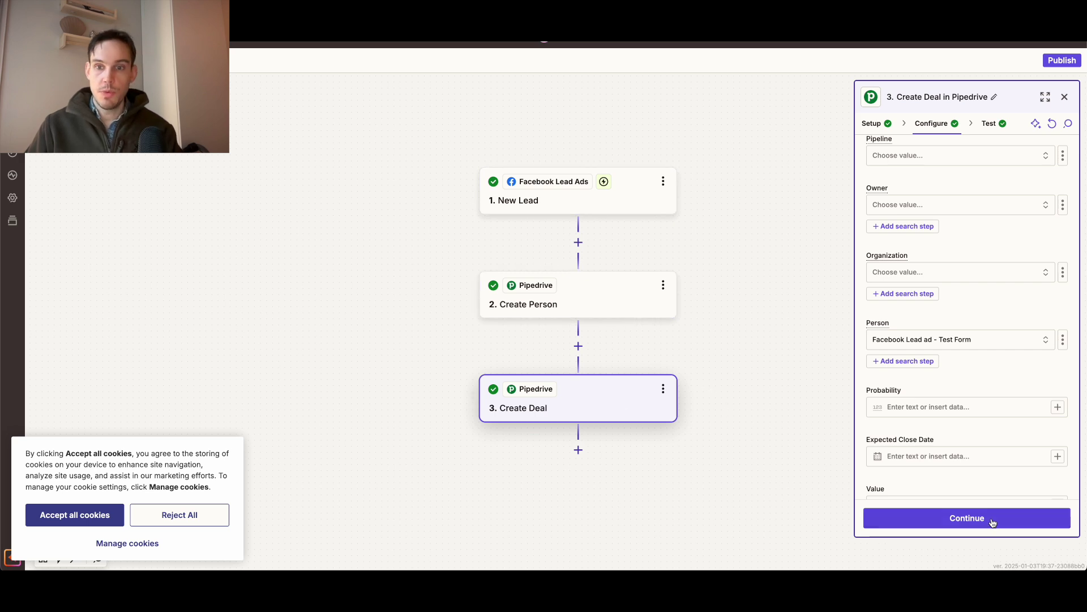
- Finish configuring the Create Deal action and publish the Zap
{"action": "scroll", "coordinate": [925, 477], "scroll_direction": "down", "scroll_amount": 5}
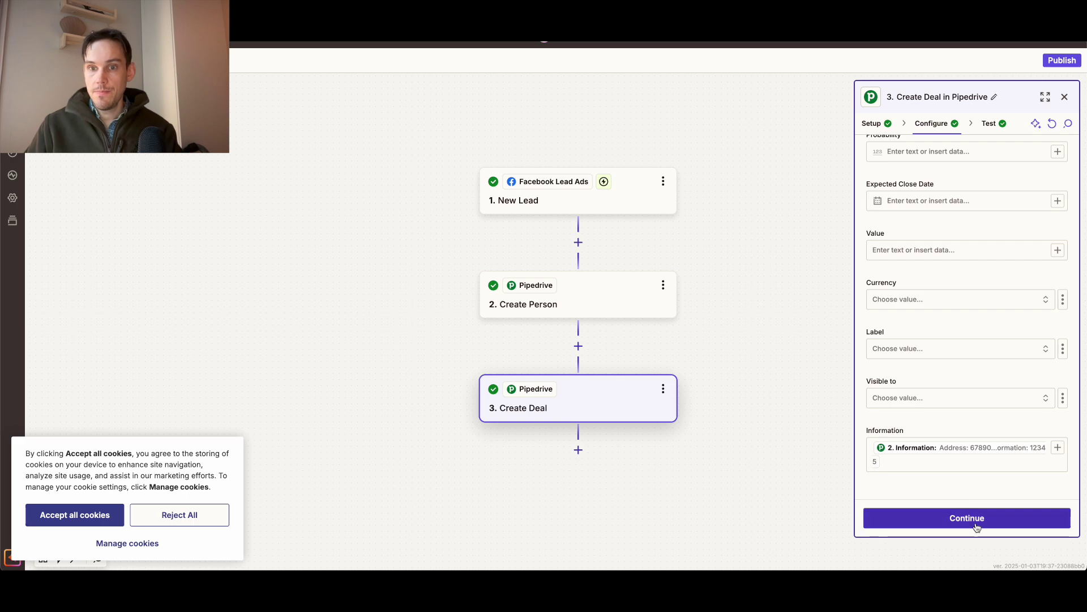
{"action": "left_click", "coordinate": [973, 519]}
{"action": "left_click", "coordinate": [1019, 524]}
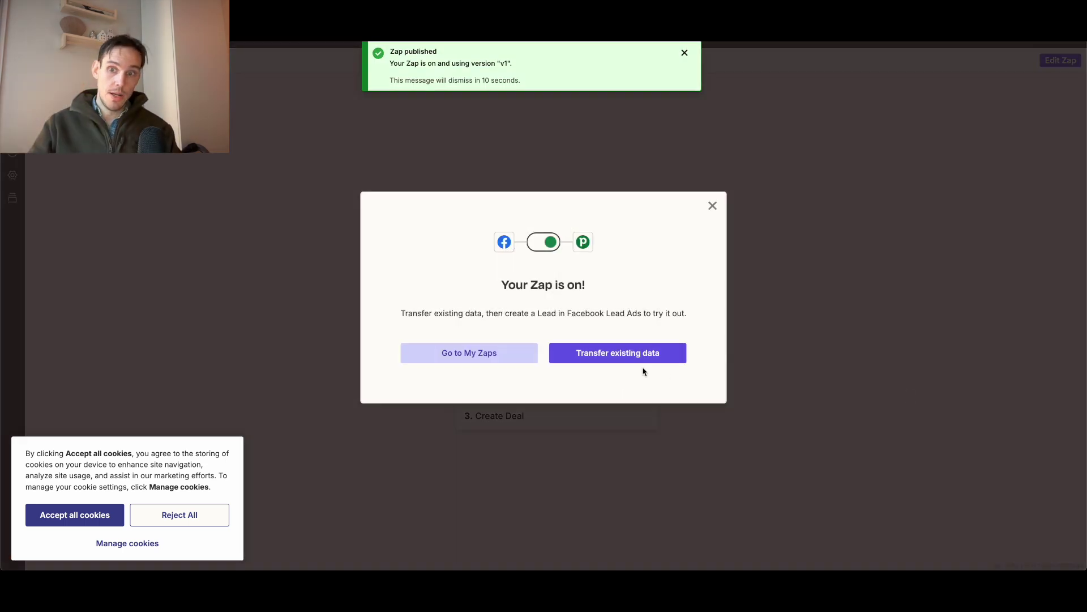
- Dismiss the "Your Zap is on!" dialog and open the published Create Deal step's configuration
{"action": "left_click", "coordinate": [708, 207]}
{"action": "left_click", "coordinate": [582, 404]}
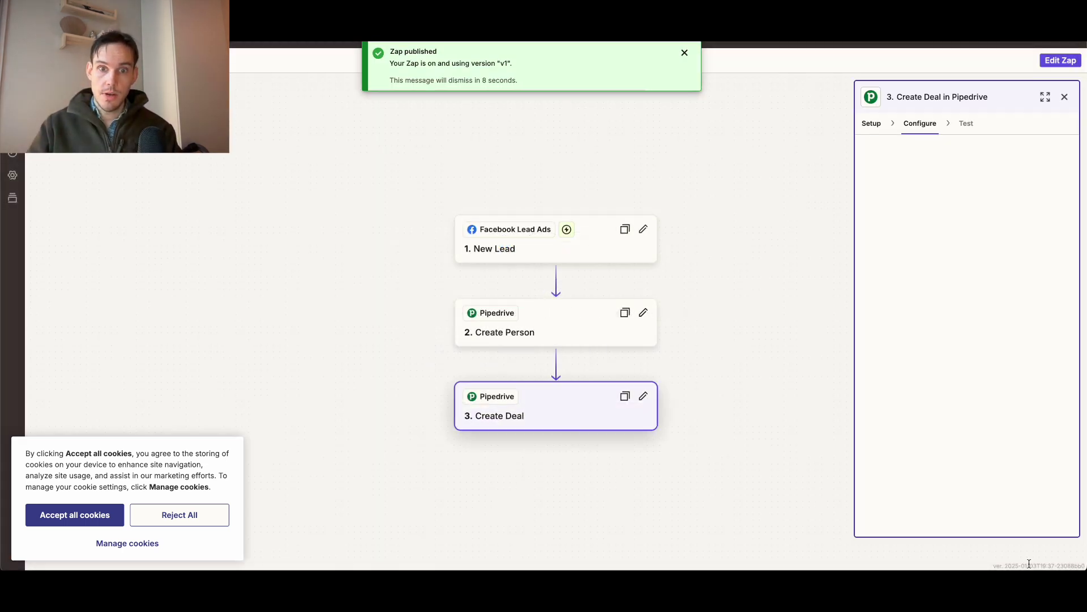
- Open the published Zap for editing and retest its Create Deal step in Pipedrive
{"action": "left_click", "coordinate": [1045, 57]}
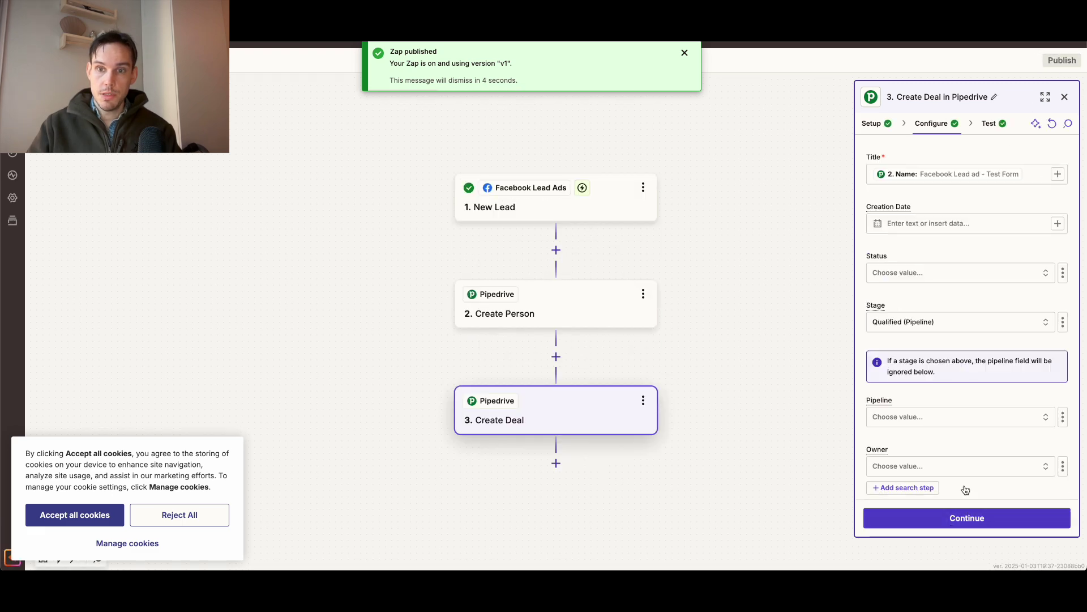
{"action": "left_click", "coordinate": [990, 132]}
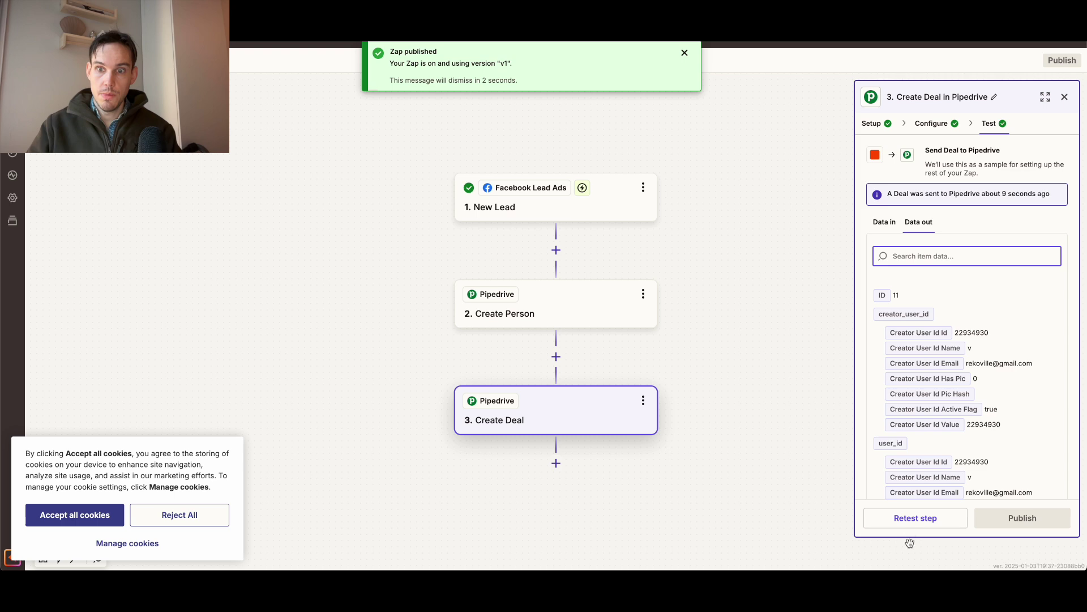
{"action": "left_click", "coordinate": [913, 518]}
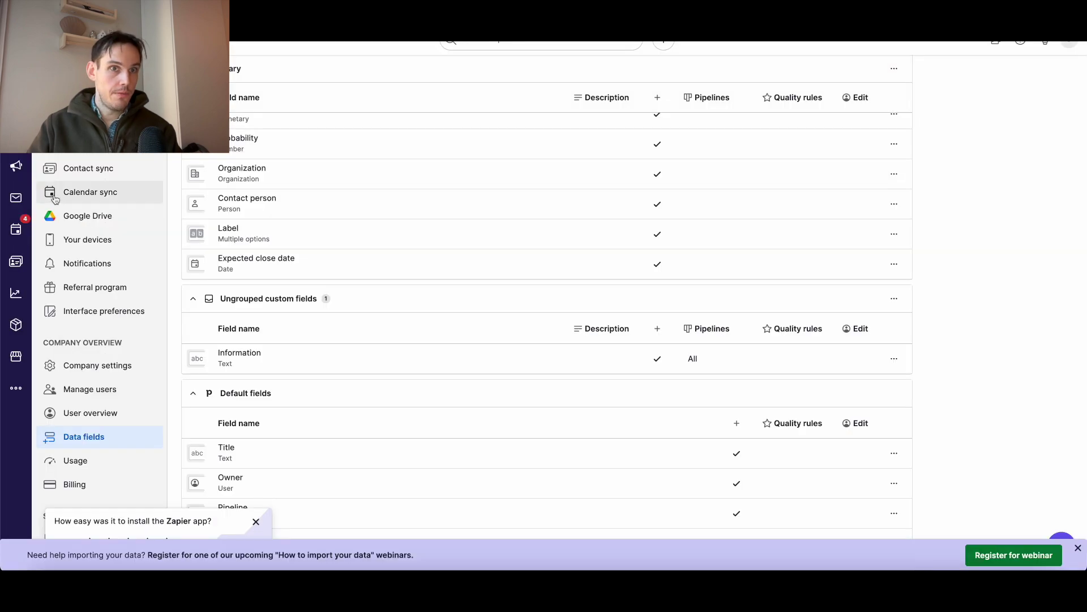
- In Pipedrive, open the "Facebook Lead ad - Test Form" deal, review its details, source and linked person, and return to the deals pipeline
{"action": "left_click", "coordinate": [16, 134]}
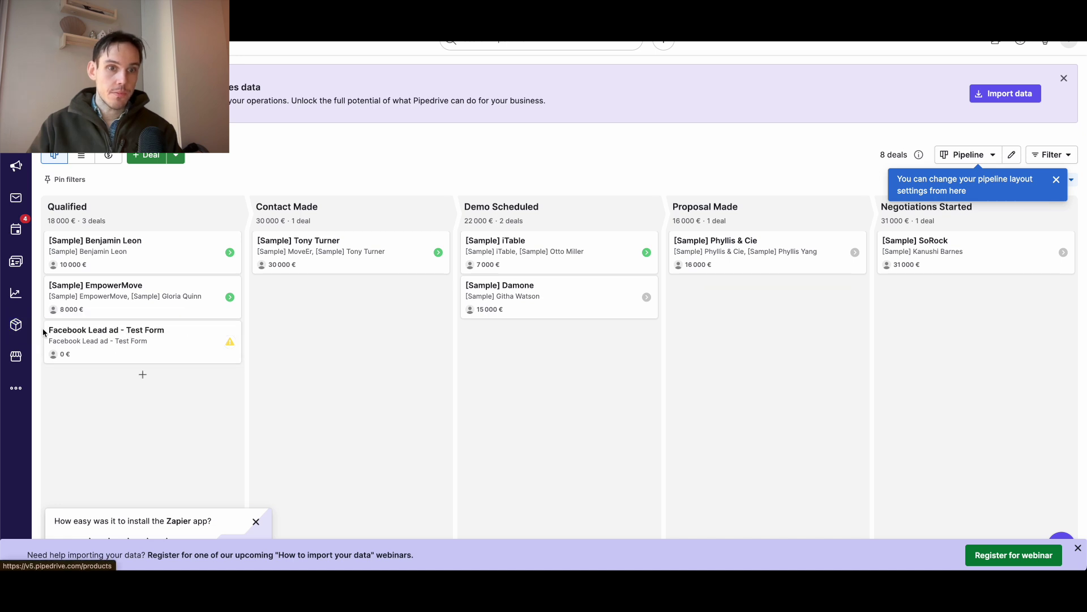
{"action": "left_click", "coordinate": [115, 351]}
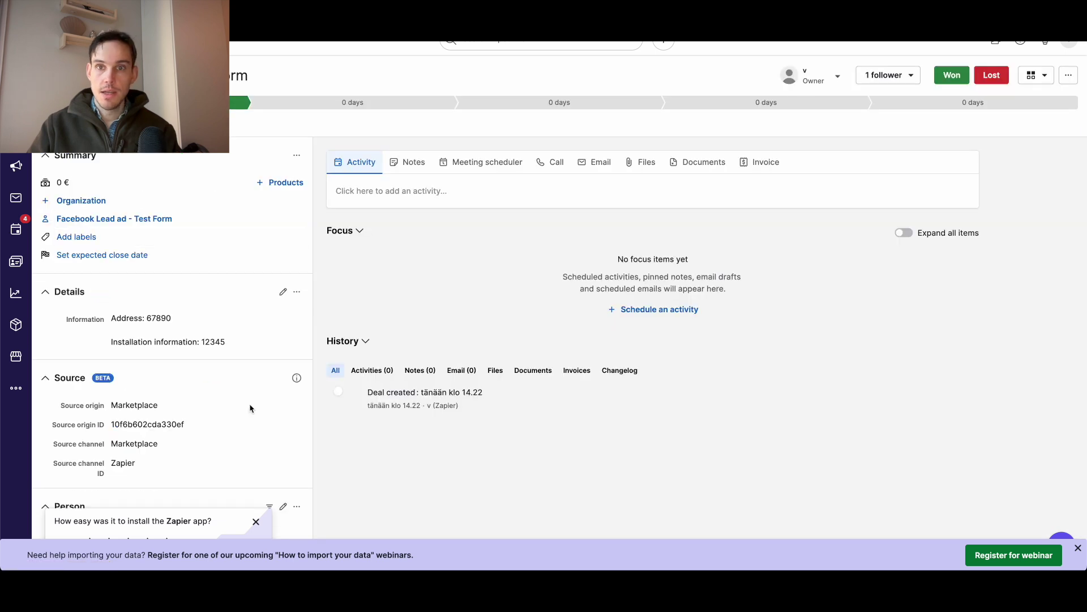
{"action": "scroll", "coordinate": [238, 447], "scroll_direction": "down", "scroll_amount": 3}
{"action": "scroll", "coordinate": [142, 456], "scroll_direction": "down", "scroll_amount": 2}
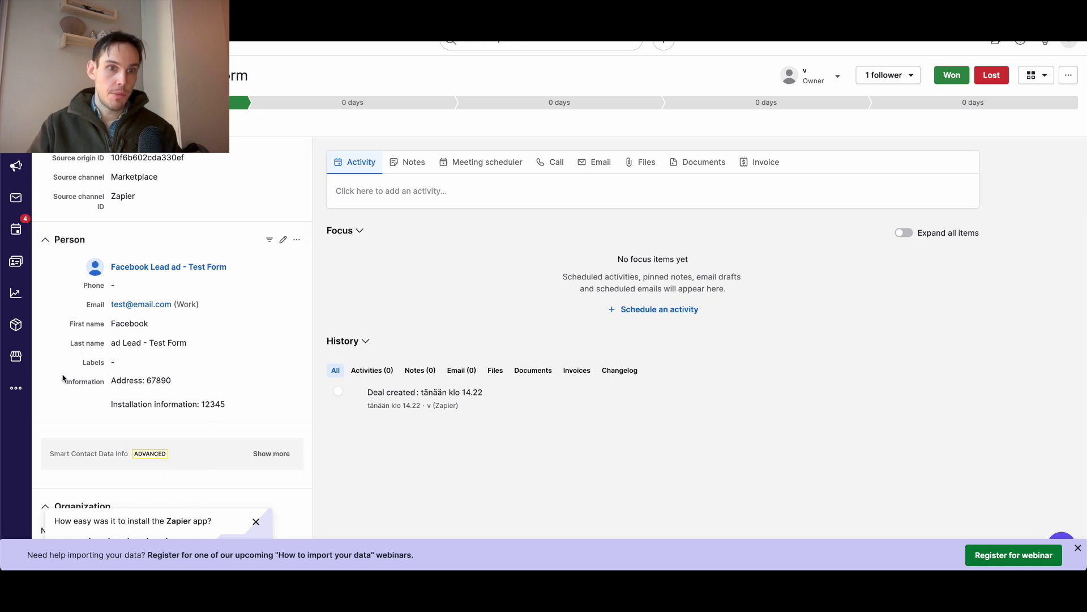
{"action": "scroll", "coordinate": [68, 238], "scroll_direction": "up", "scroll_amount": 5}
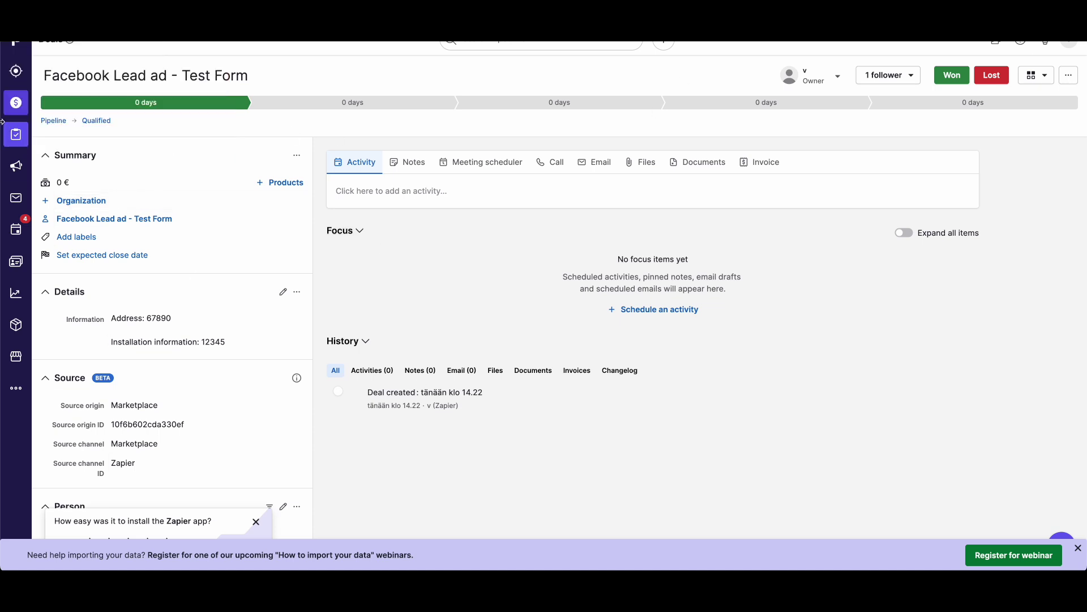
{"action": "left_click", "coordinate": [16, 103]}
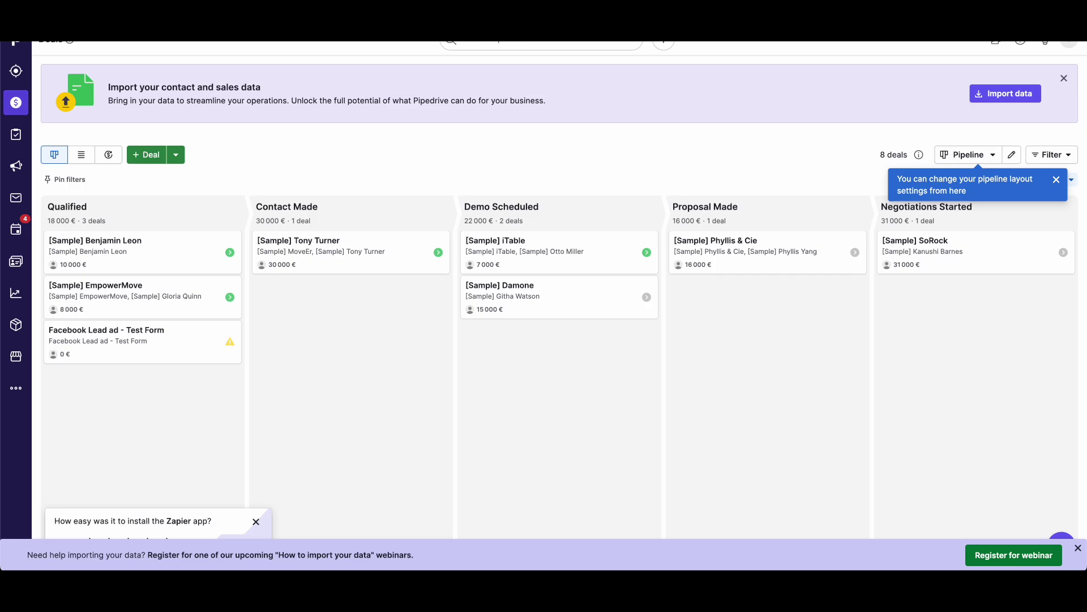